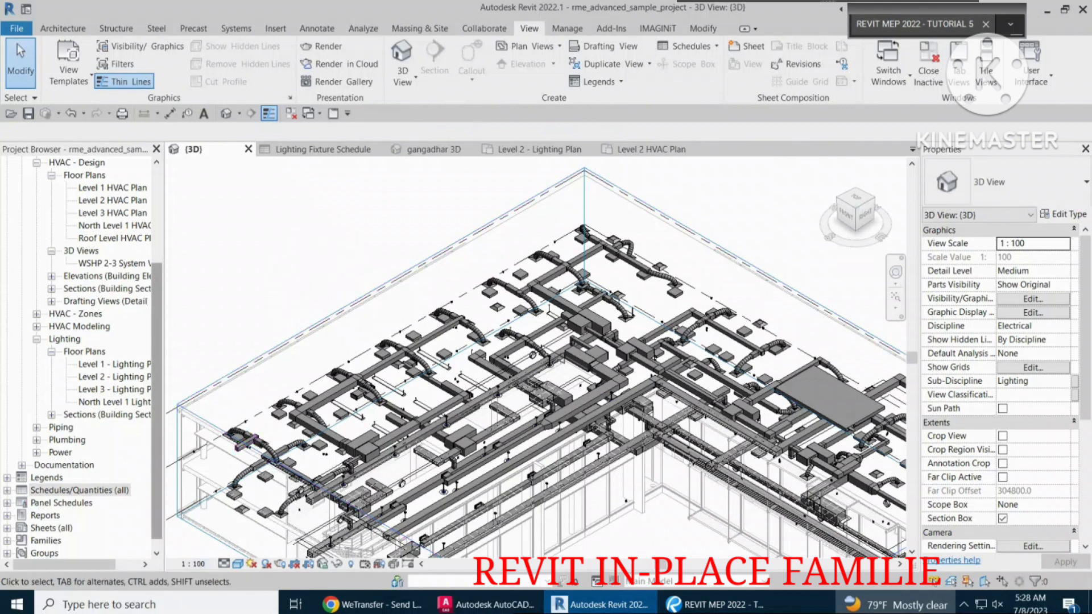
Locate the Families category in the project's browser tree.
left_click(46, 541)
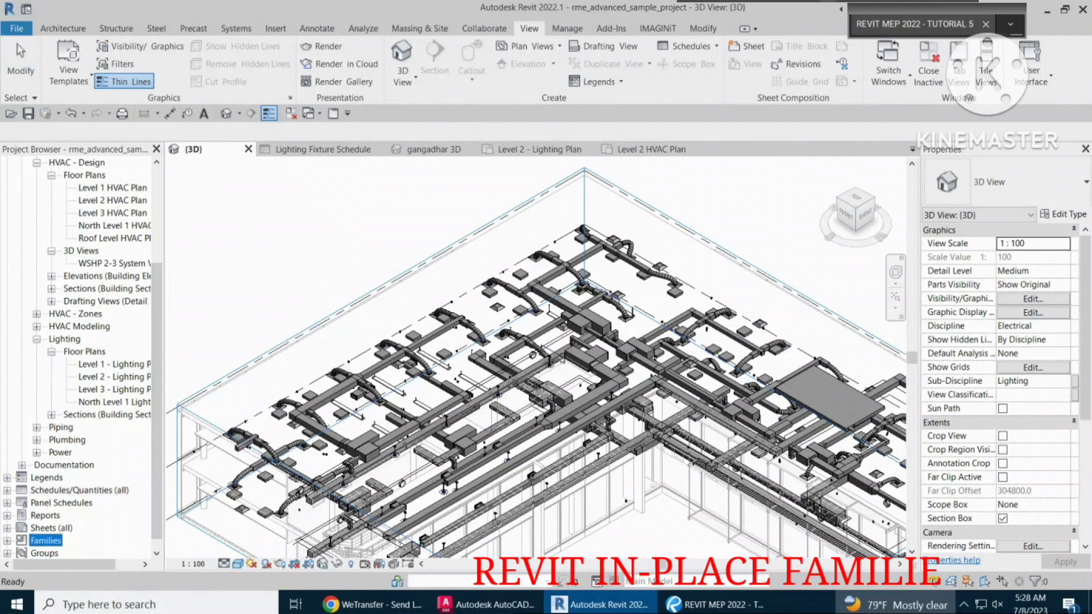
scroll(81, 358, "down", 1)
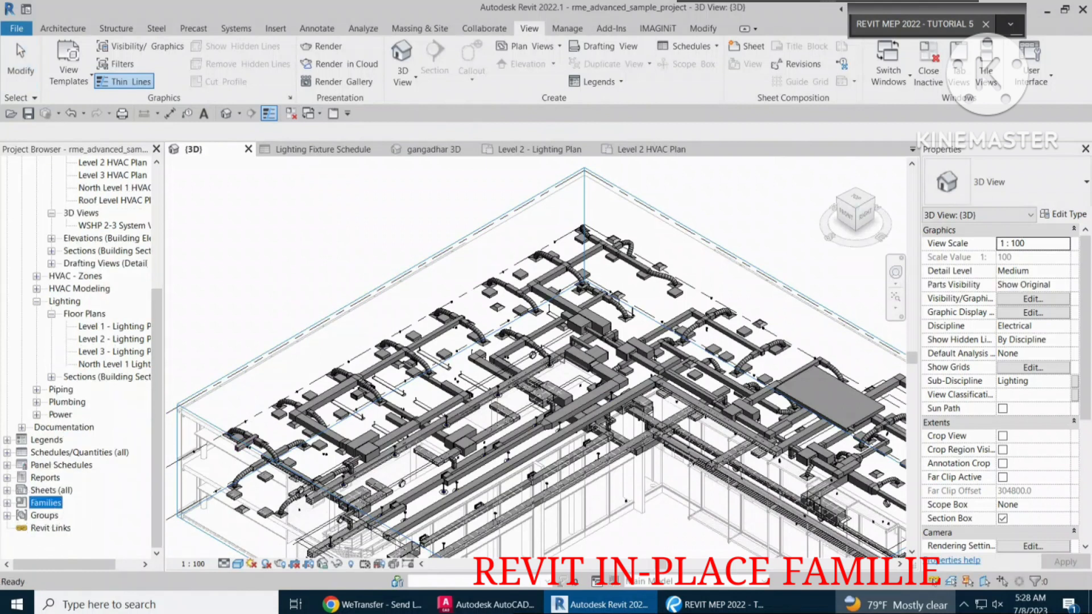
key("ctrl")
Examine the type properties of the M_Rectangular Duct Endcap duct fitting without placing one.
left_click(236, 28)
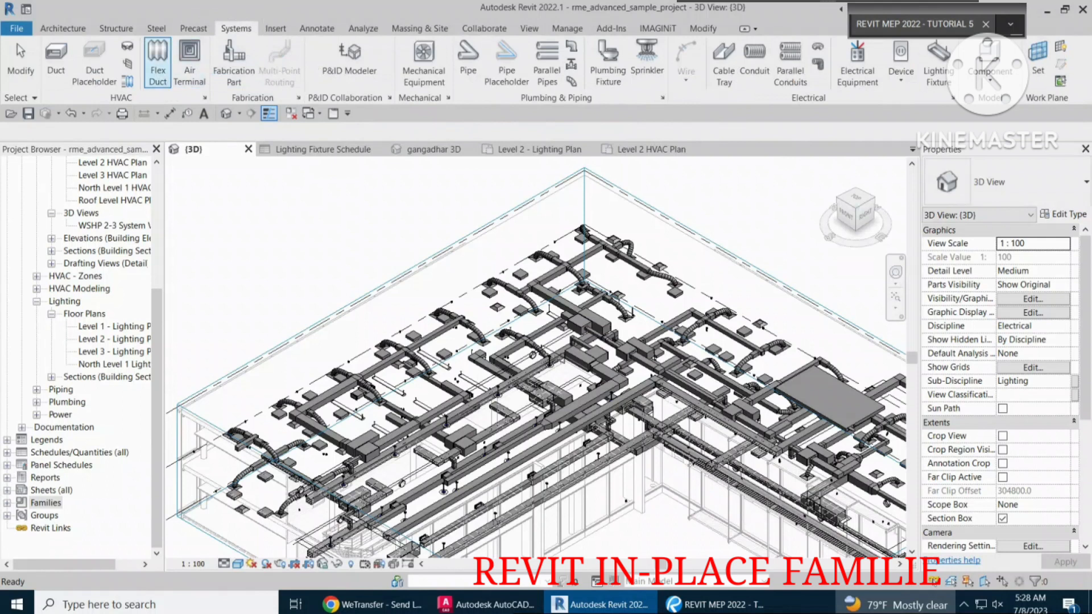
left_click(128, 47)
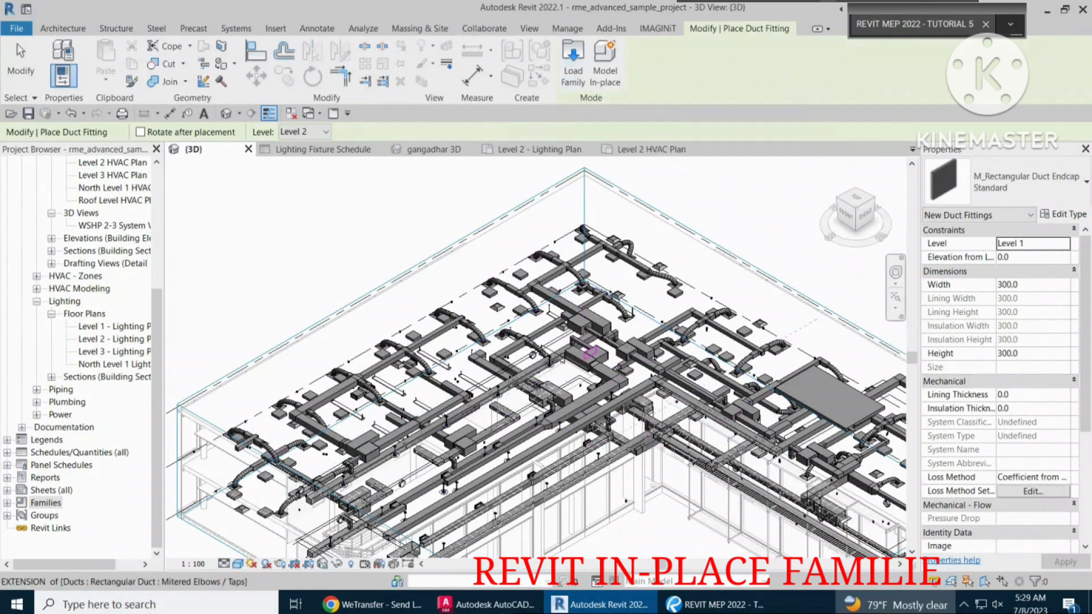
left_click(1063, 214)
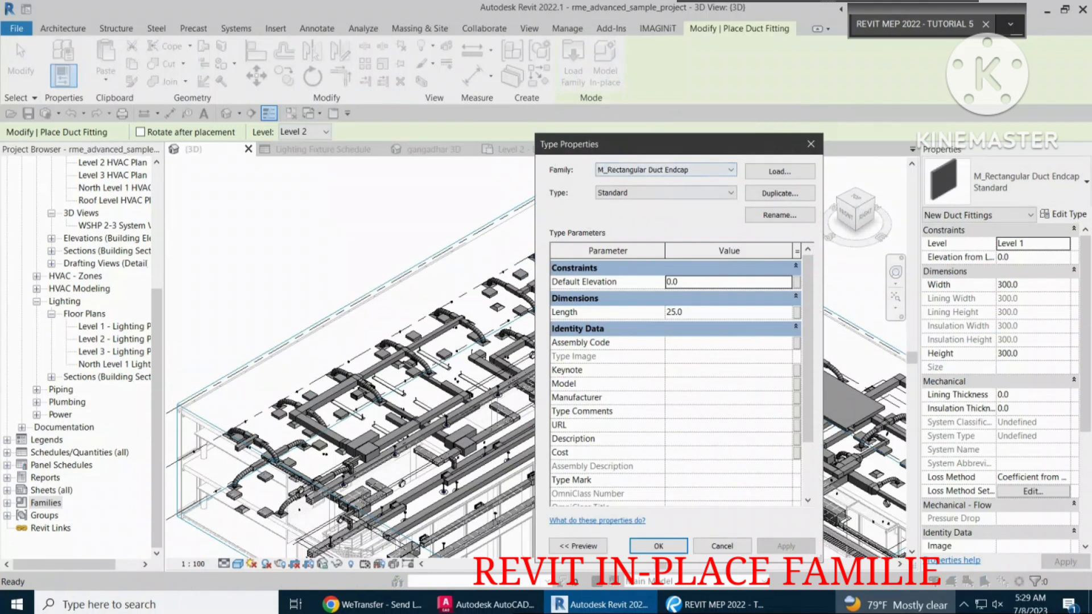
left_click(658, 546)
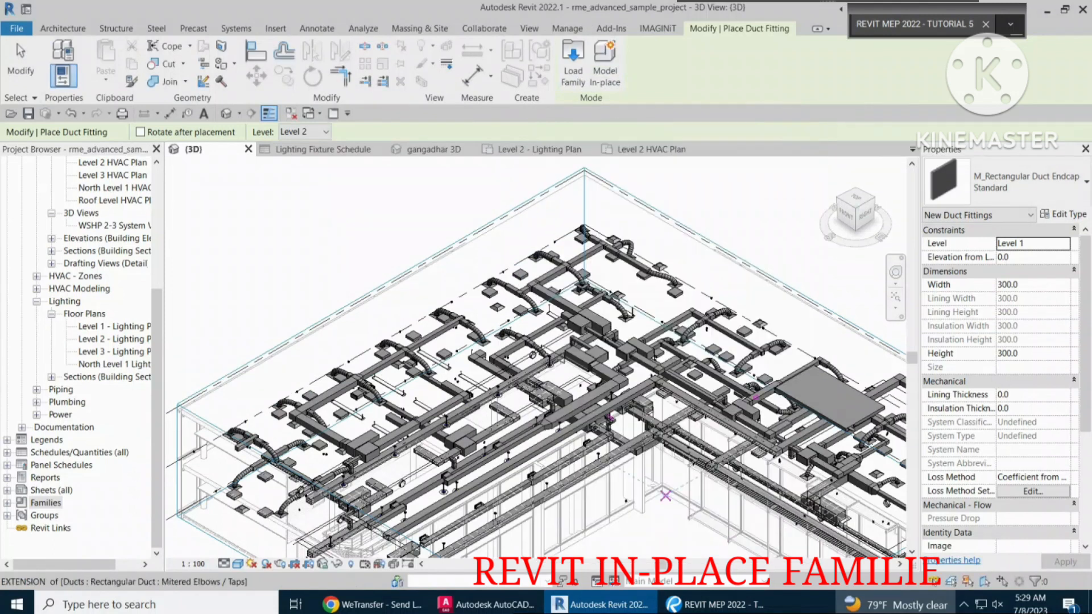
key("Escape")
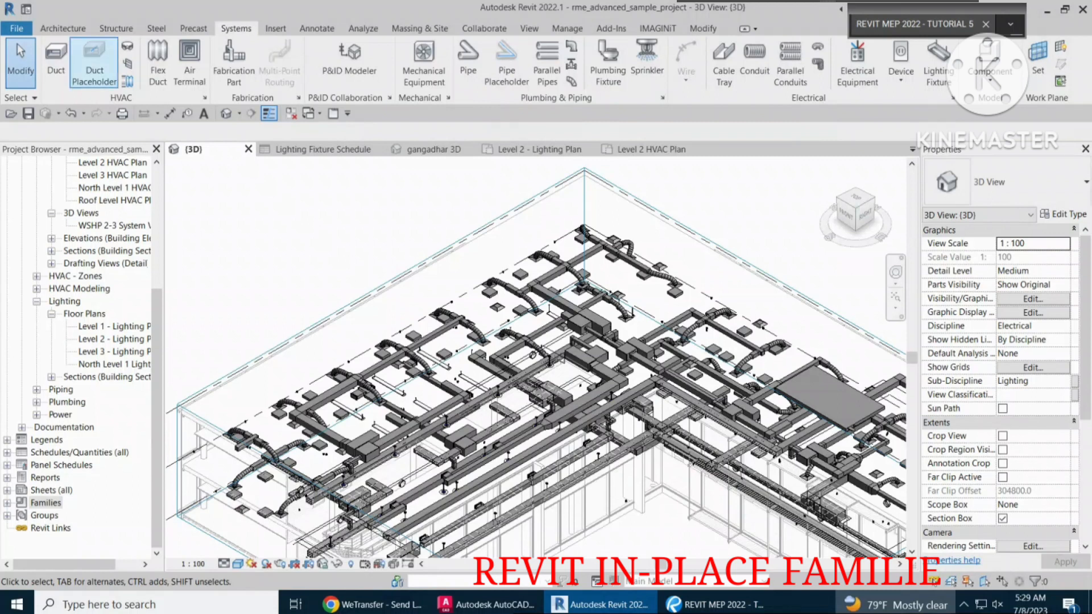
Examine the type properties of the Exterior - Brick on Mtl. Stud basic wall without drawing a wall.
left_click(63, 29)
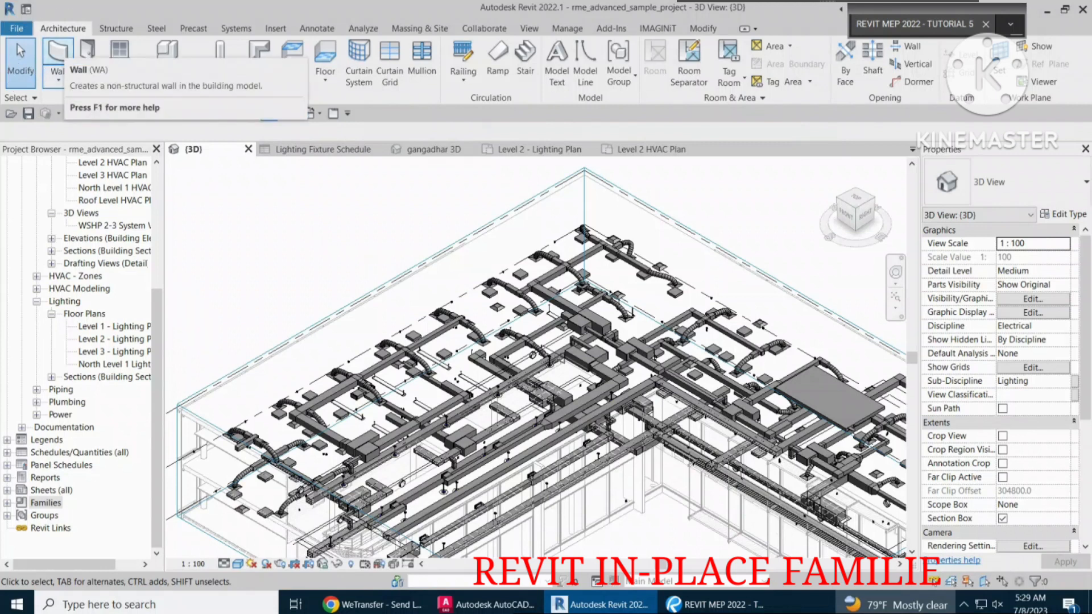
left_click(58, 56)
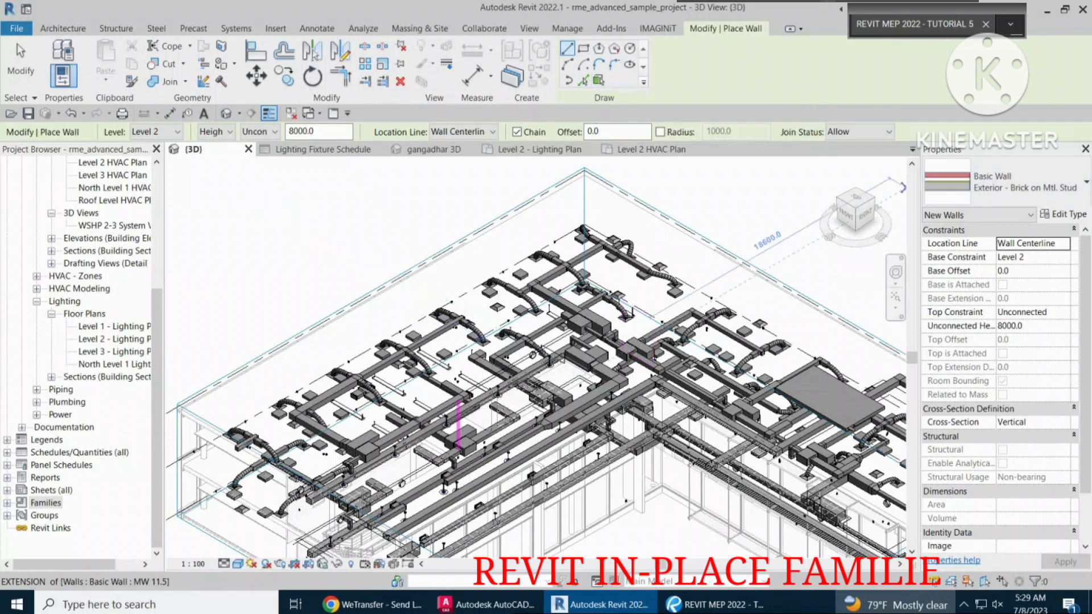
left_click(1063, 214)
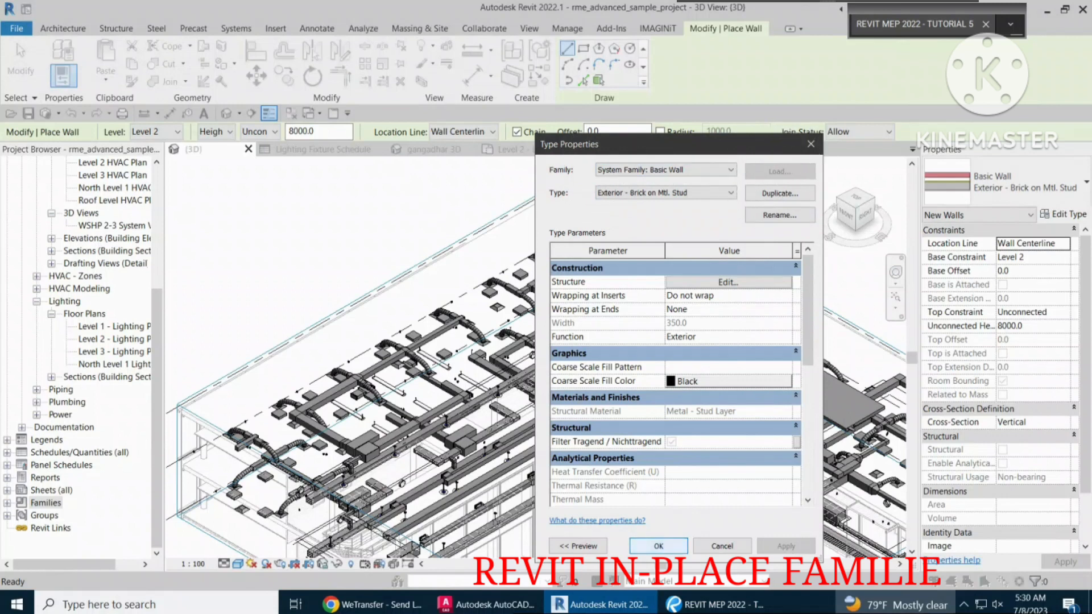
left_click(722, 546)
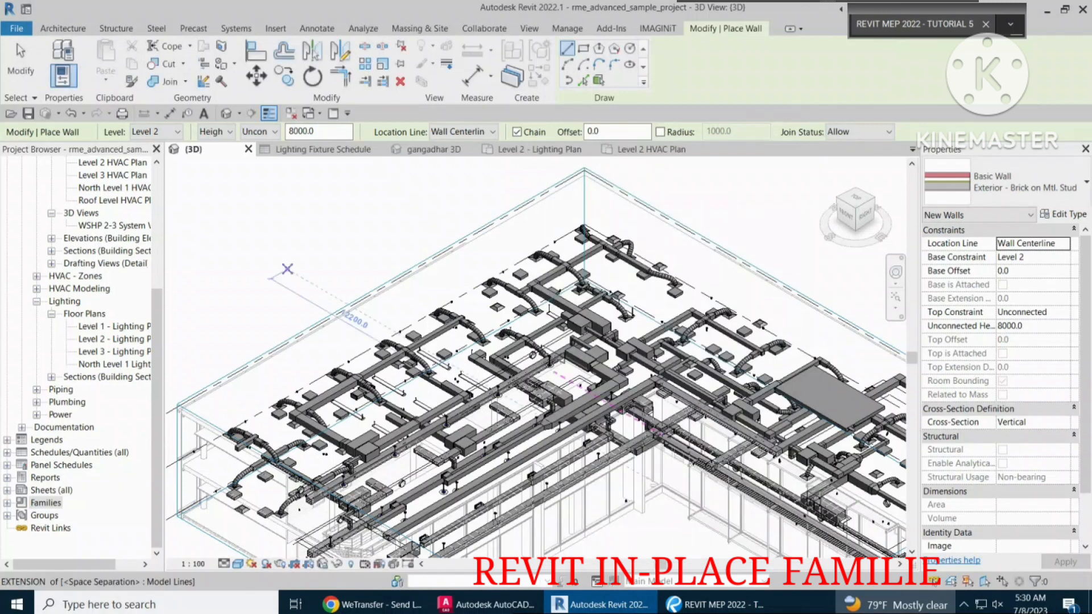
left_click(21, 63)
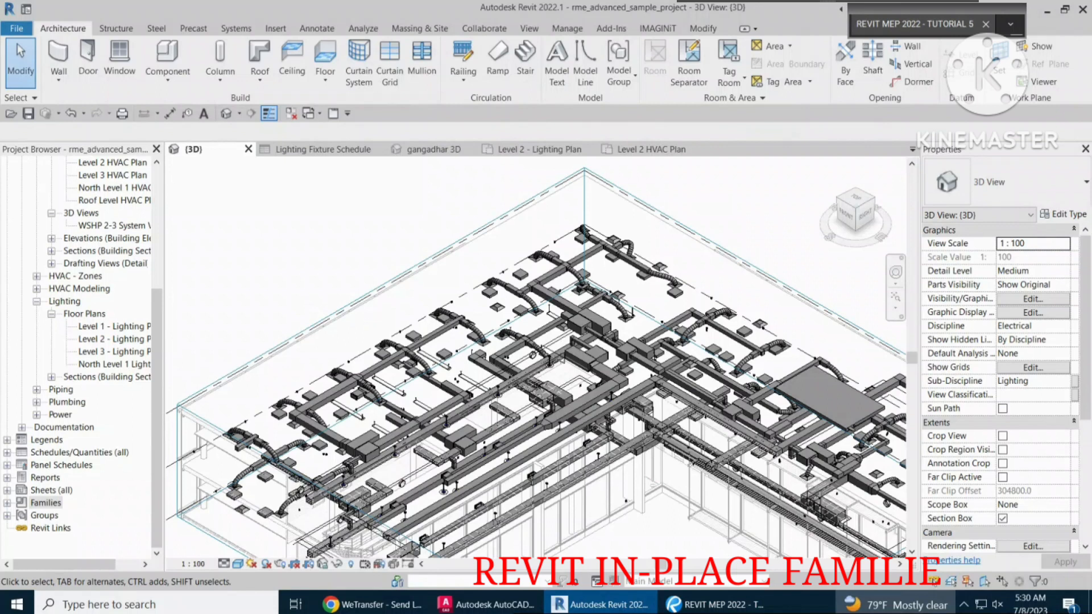
Switch from the 3D view to the Level 2 HVAC floor plan, at the building wing around gridlines A and B.
left_click(236, 28)
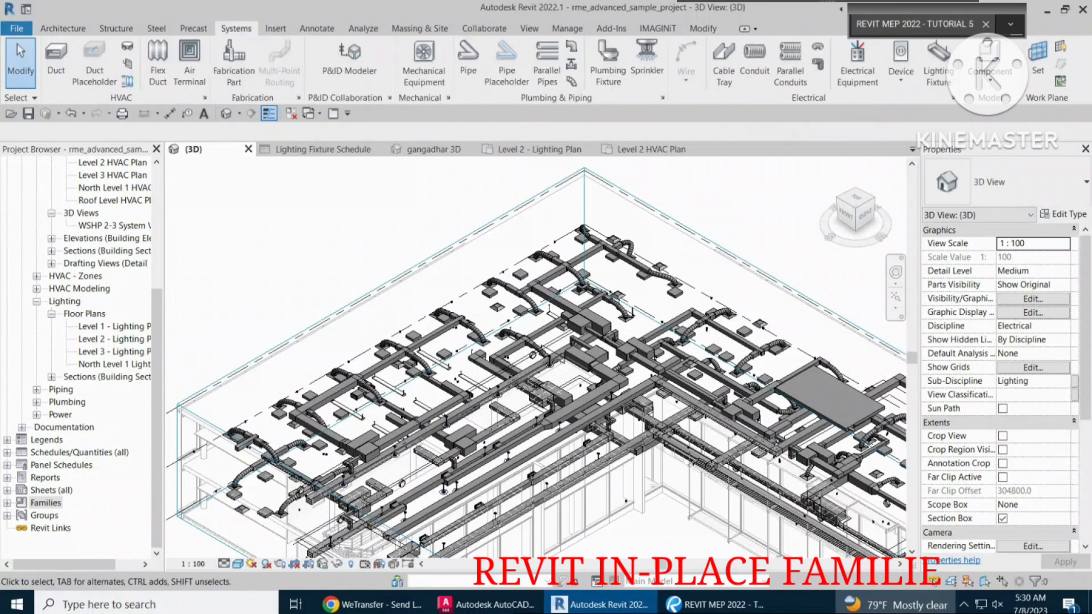
left_click(990, 71)
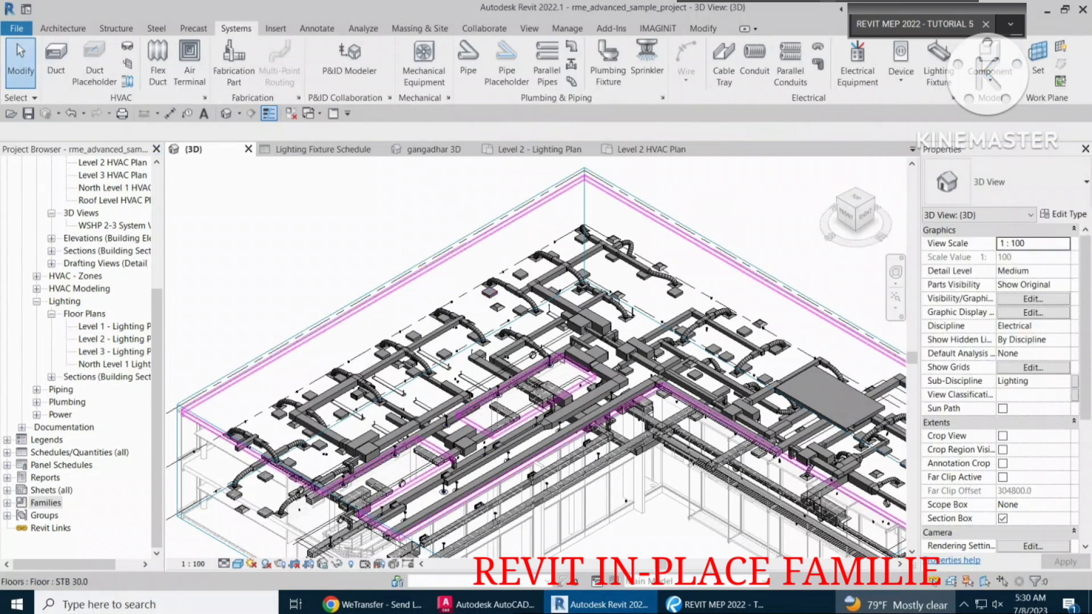
scroll(501, 290, "up", 2)
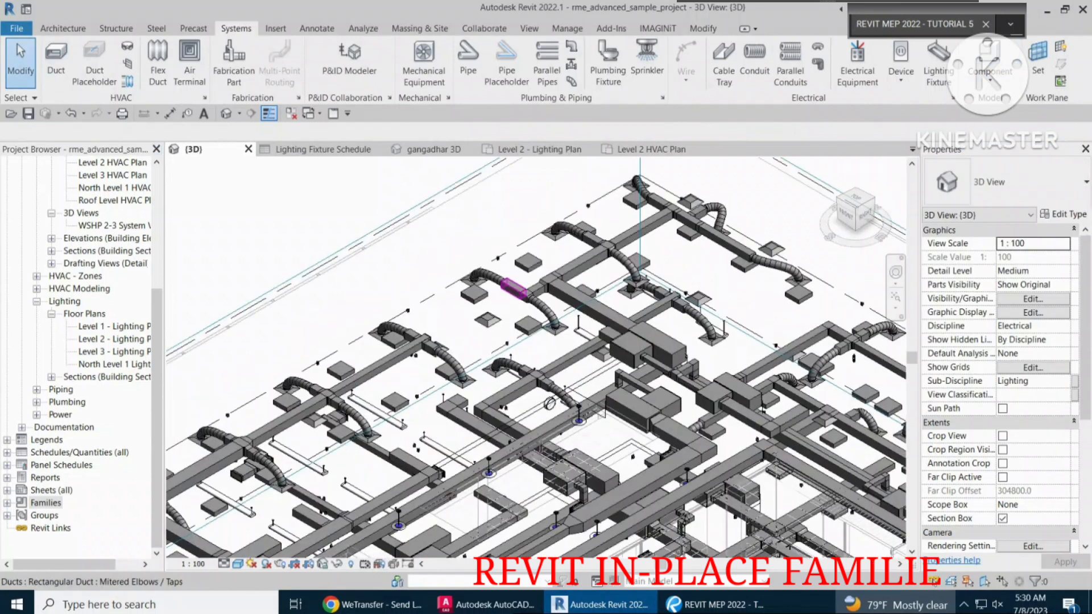
scroll(484, 322, "up", 1)
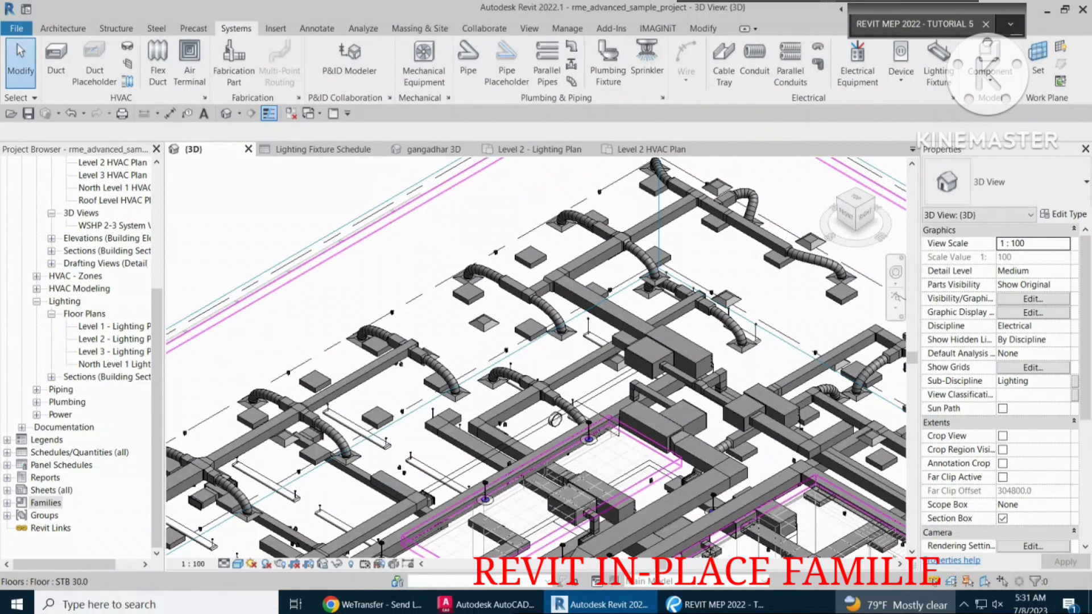
left_click(652, 150)
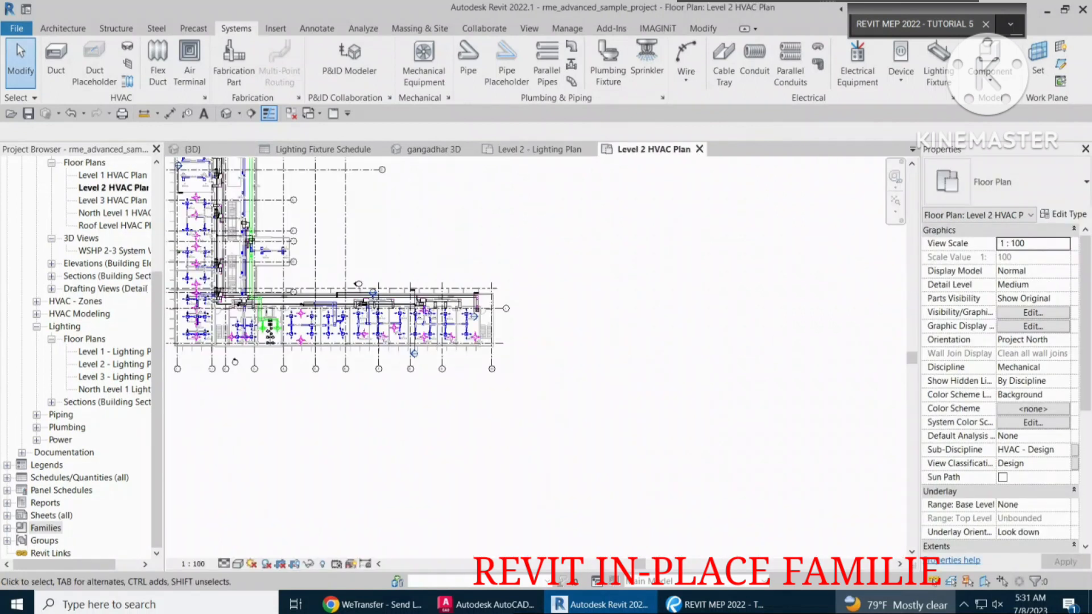
scroll(515, 327, "down", 1)
middle_click_drag(514, 326, 521, 382)
middle_click_drag(502, 282, 518, 357)
middle_click_drag(266, 331, 274, 398)
scroll(274, 398, "up", 1)
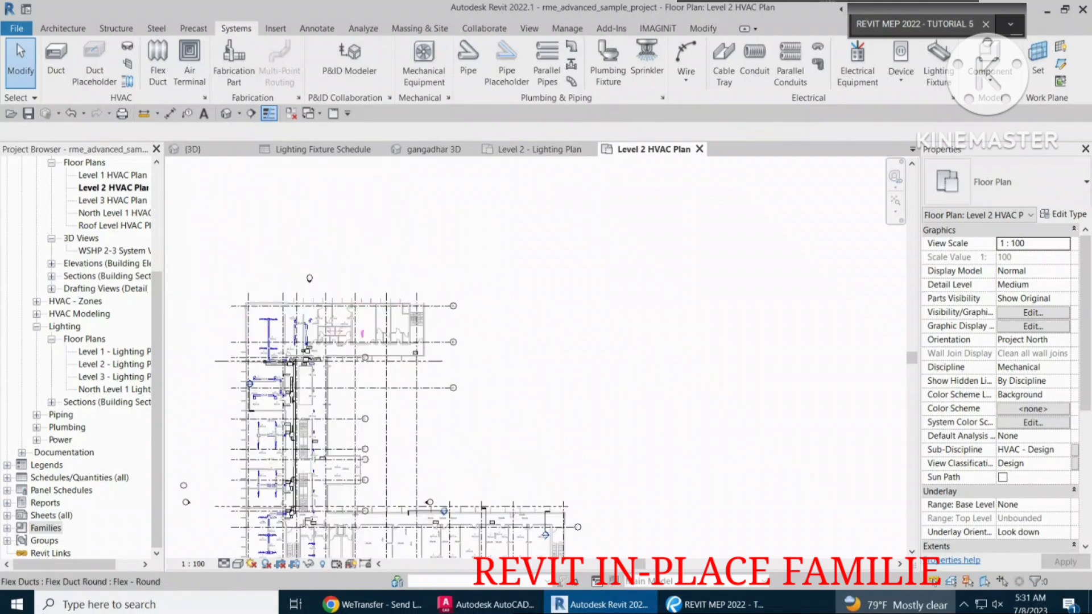
scroll(372, 305, "up", 2)
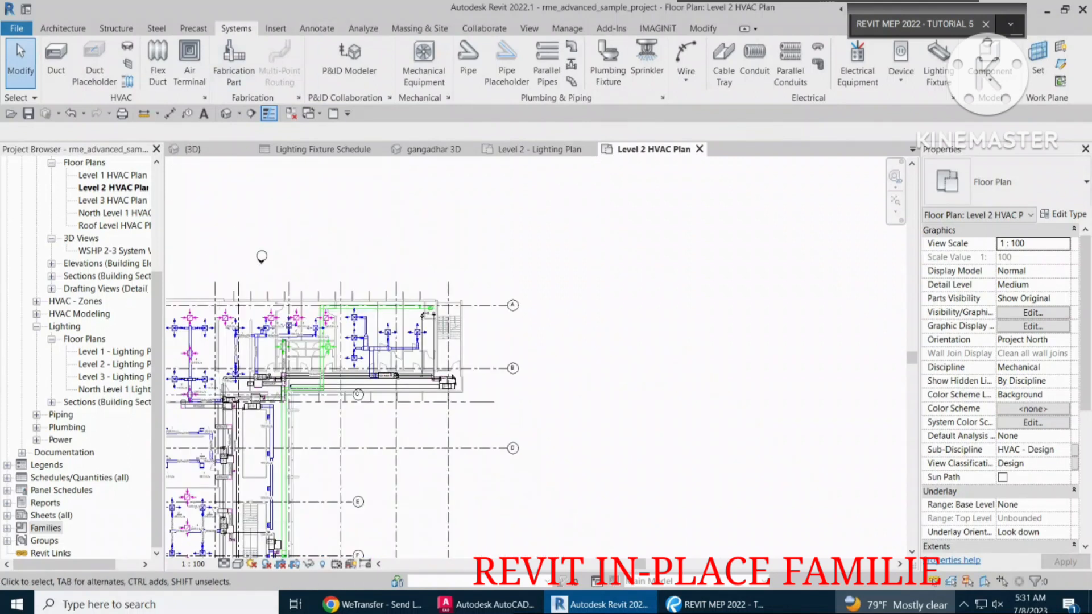
left_click(988, 74)
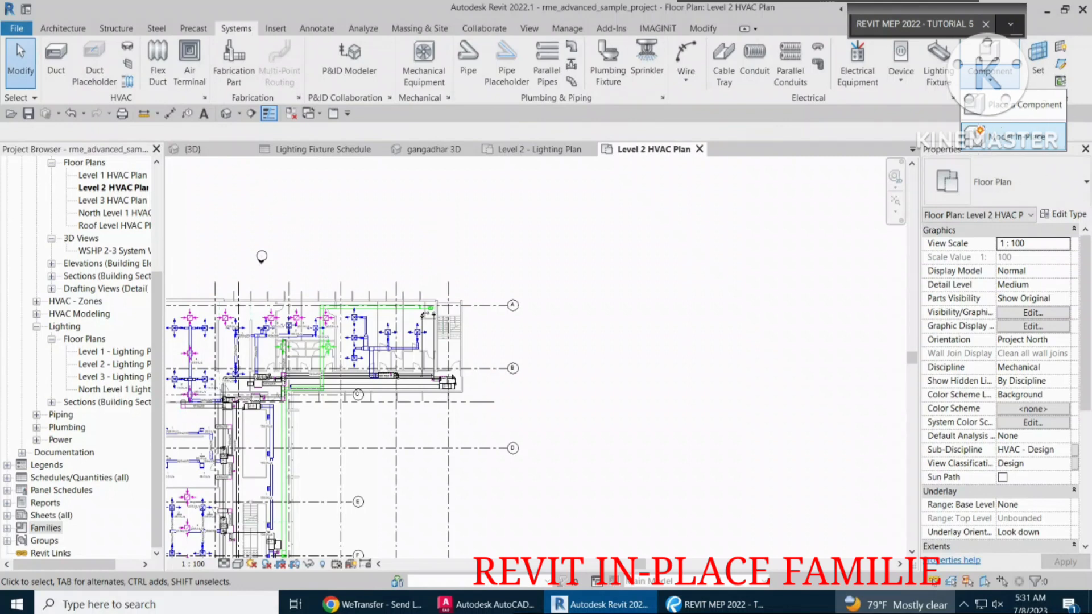
left_click(1010, 136)
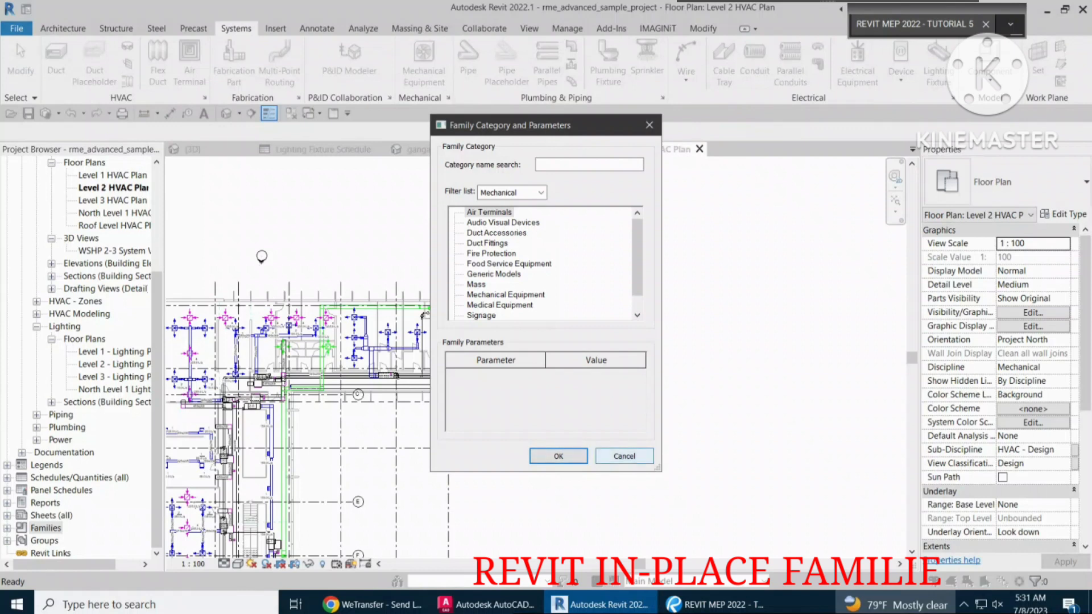
left_click(624, 456)
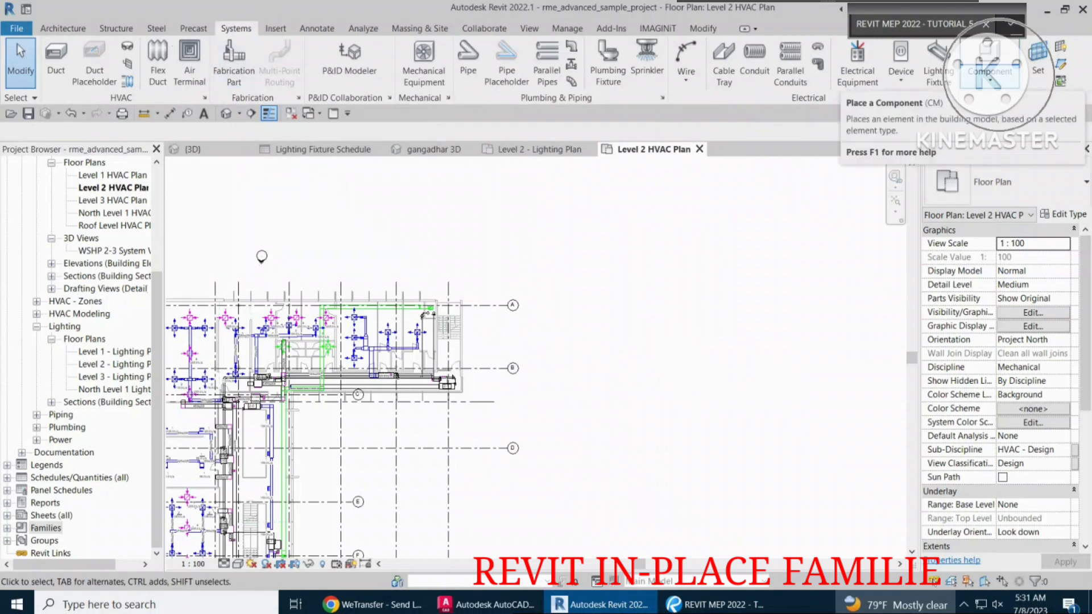
Start a new in-place model in the Air Terminals category and name it CUSTOM AT.
left_click(989, 73)
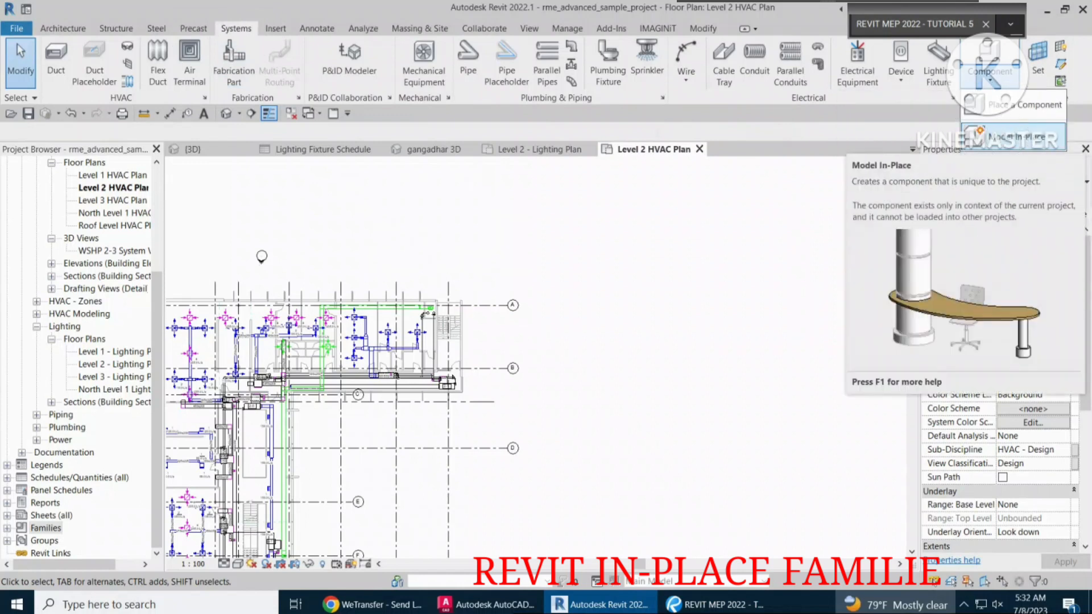
left_click(1012, 137)
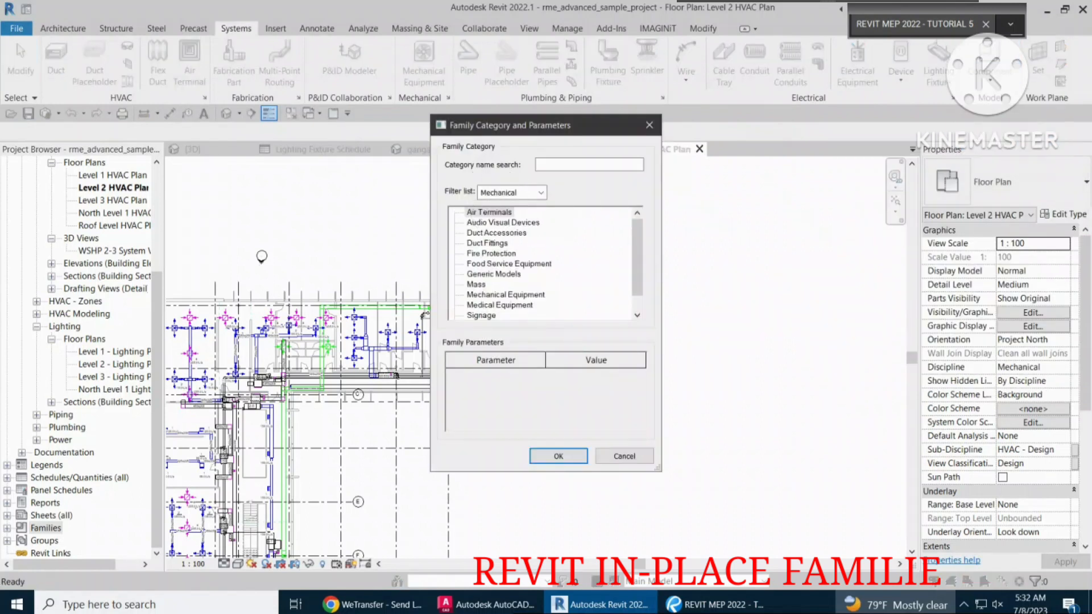
left_click(489, 212)
left_click(558, 456)
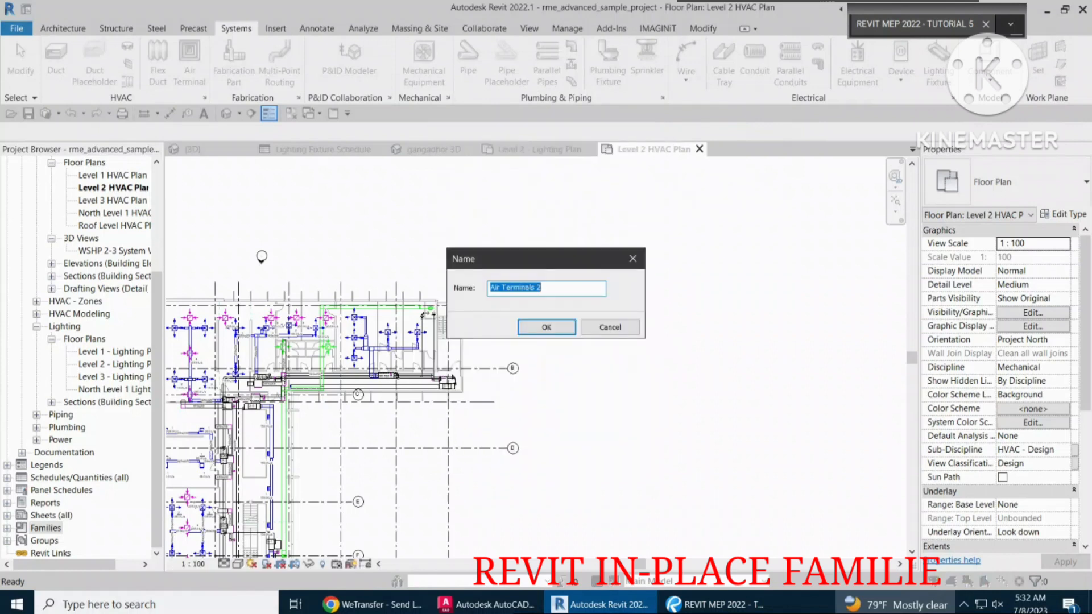
type("CUSTOM AT")
key("Return")
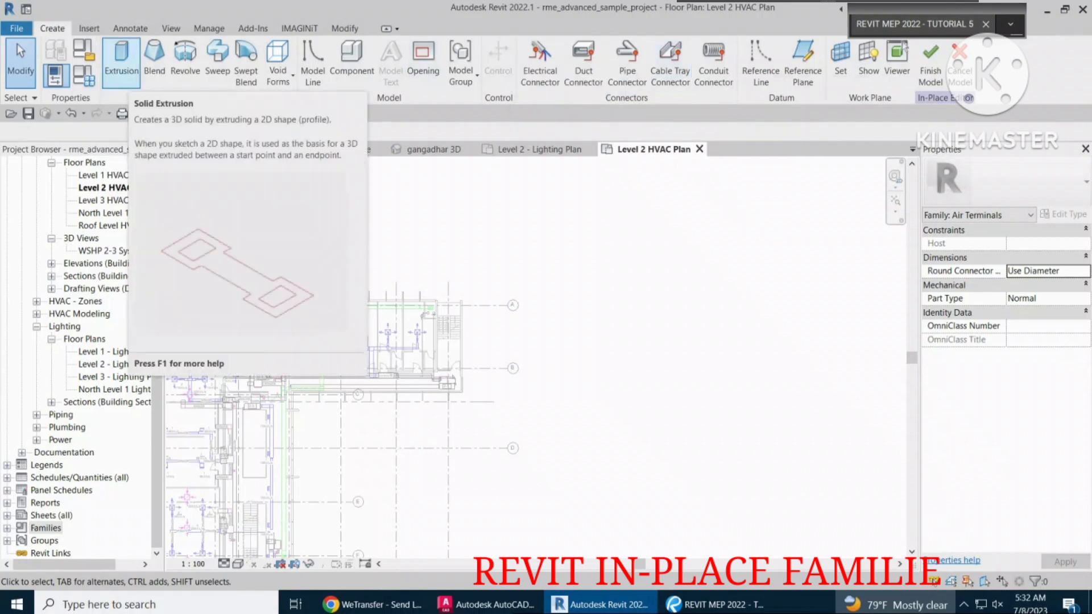
Create a rectangular solid extrusion with a depth of 250 in the open area between gridlines C and D, and finish the in-place model.
left_click(121, 60)
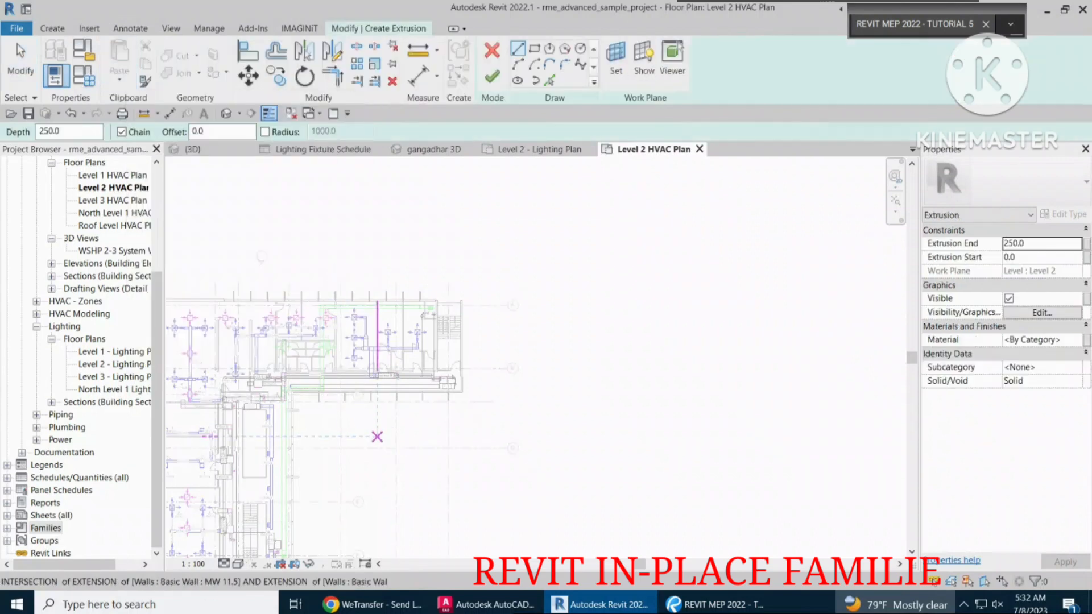
left_click(534, 49)
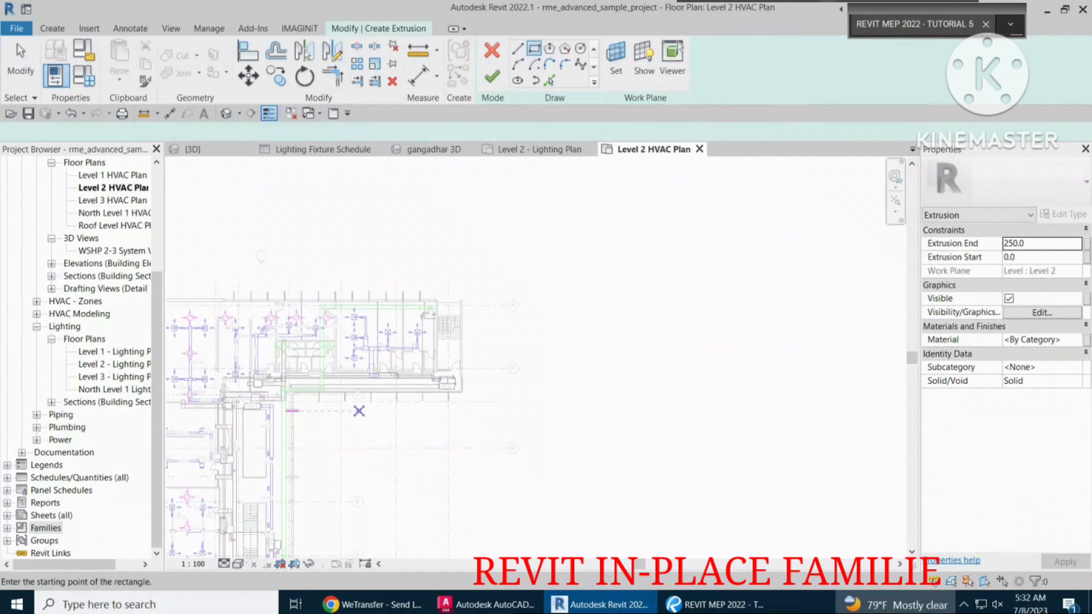
left_click(357, 420)
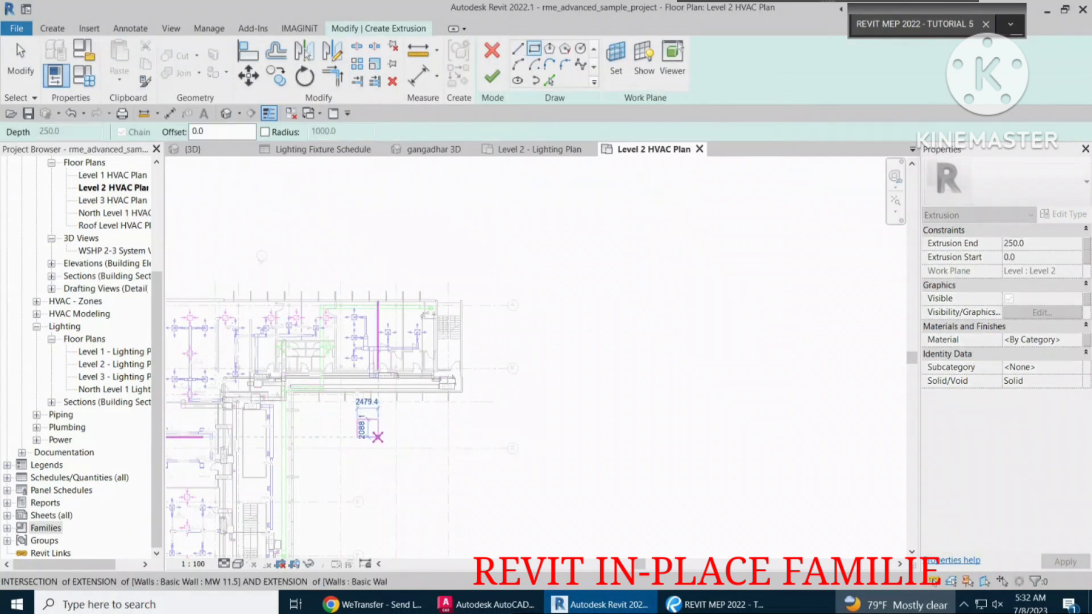
left_click(377, 436)
scroll(378, 437, "up", 2)
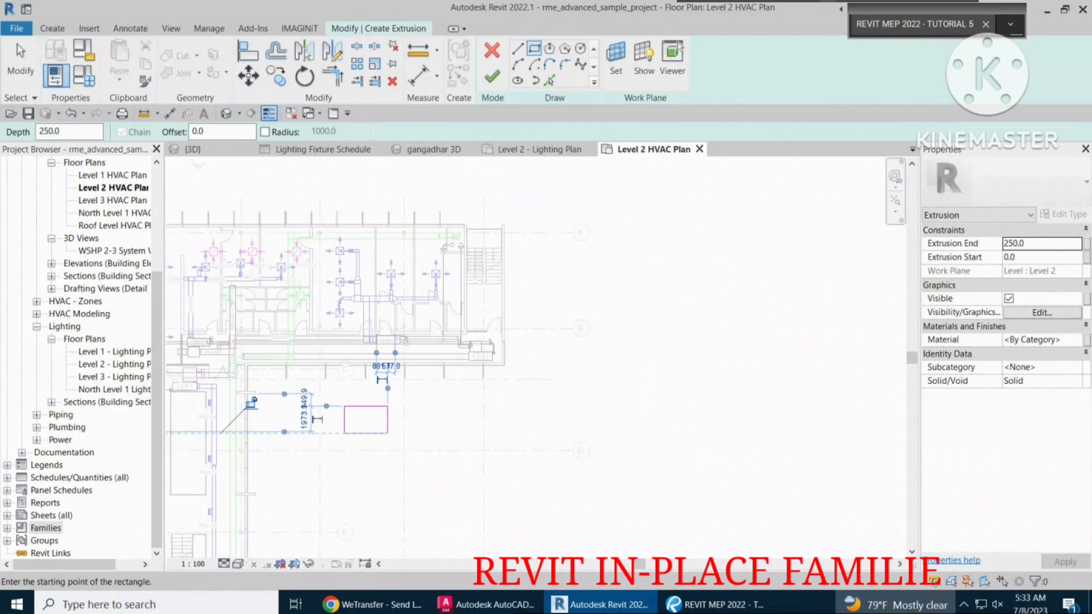
left_click(493, 76)
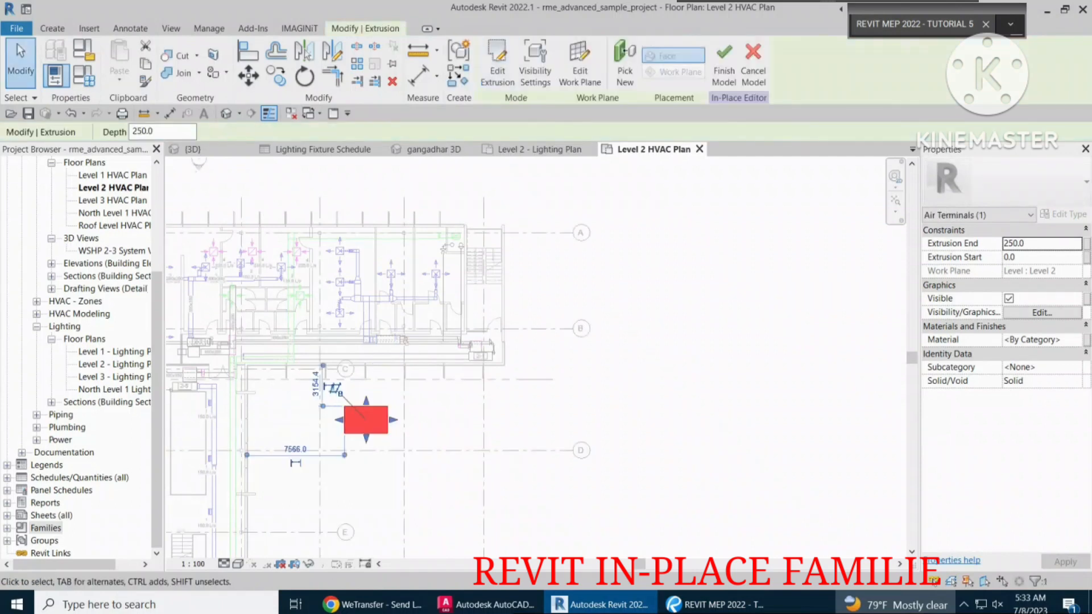
left_click(724, 68)
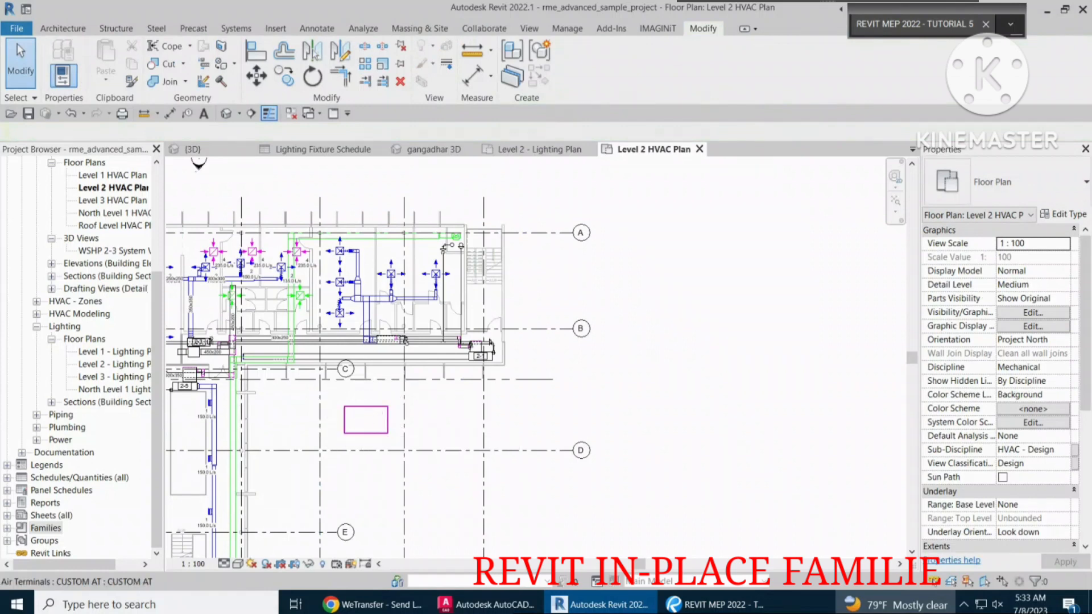
Examine the type properties of the CUSTOM AT in-place air terminal.
left_click(366, 432)
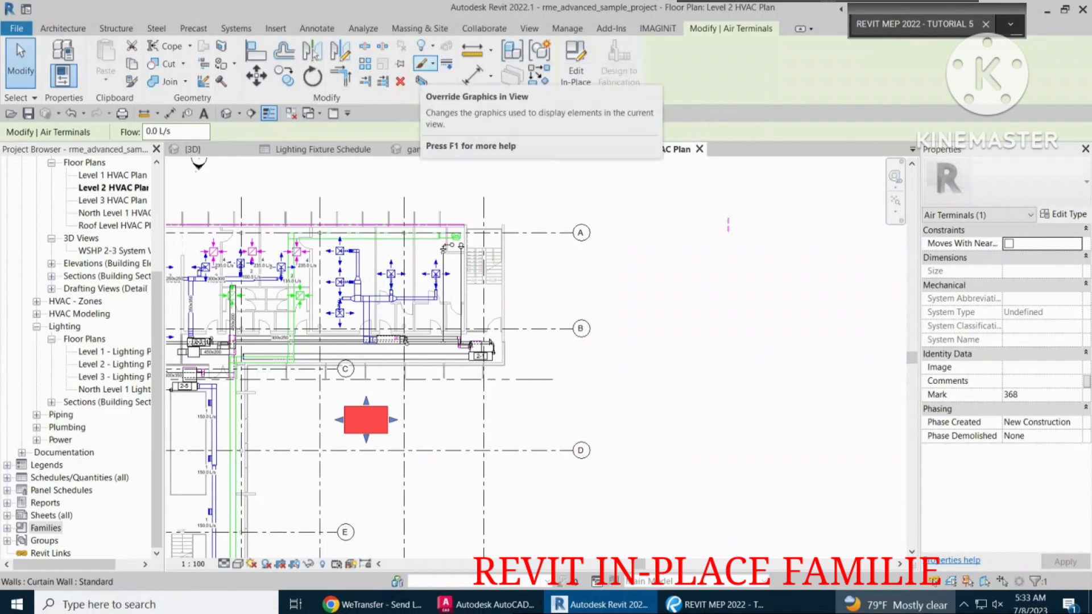
left_click(1063, 213)
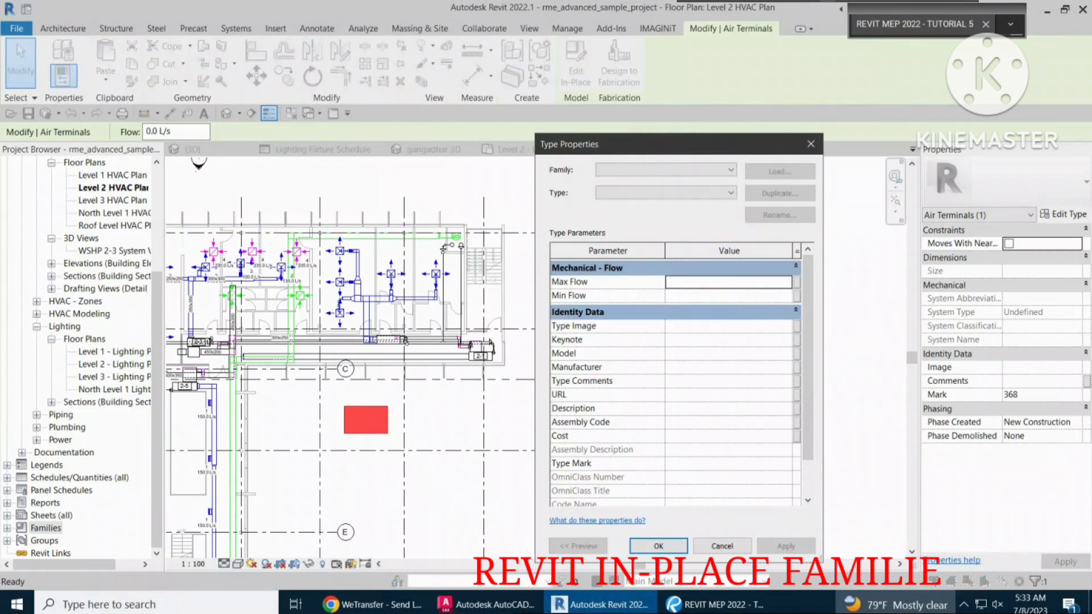
left_click(658, 546)
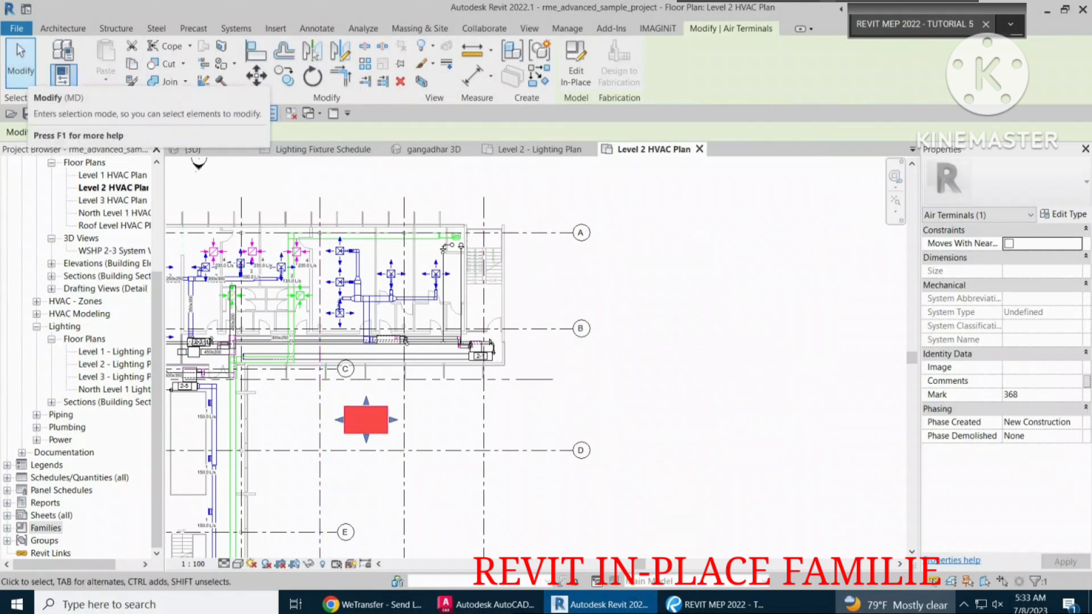
Place an M_Return Diffuser air terminal, 600 x 600 Face 300 x 300 Connection, in the open area beside the CUSTOM AT box.
left_click(20, 64)
left_click(236, 28)
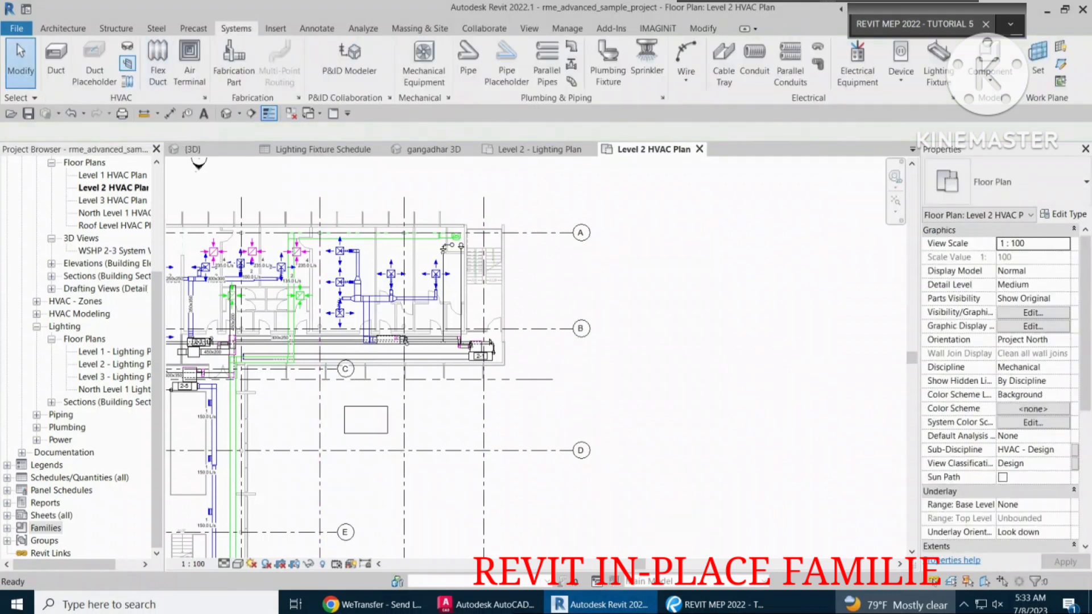
left_click(190, 64)
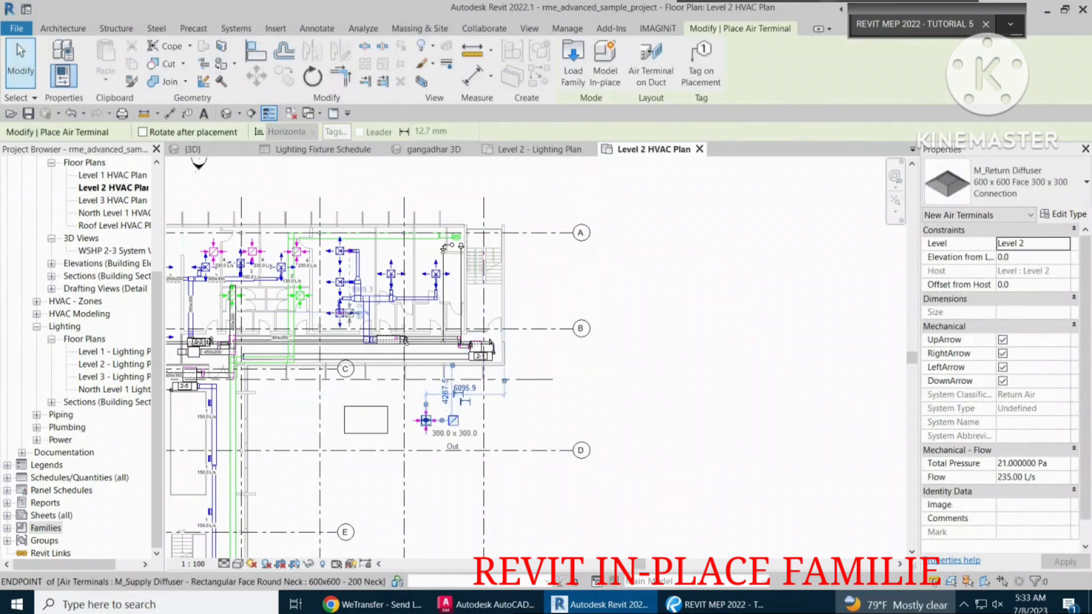
key("Escape")
key("Escape")
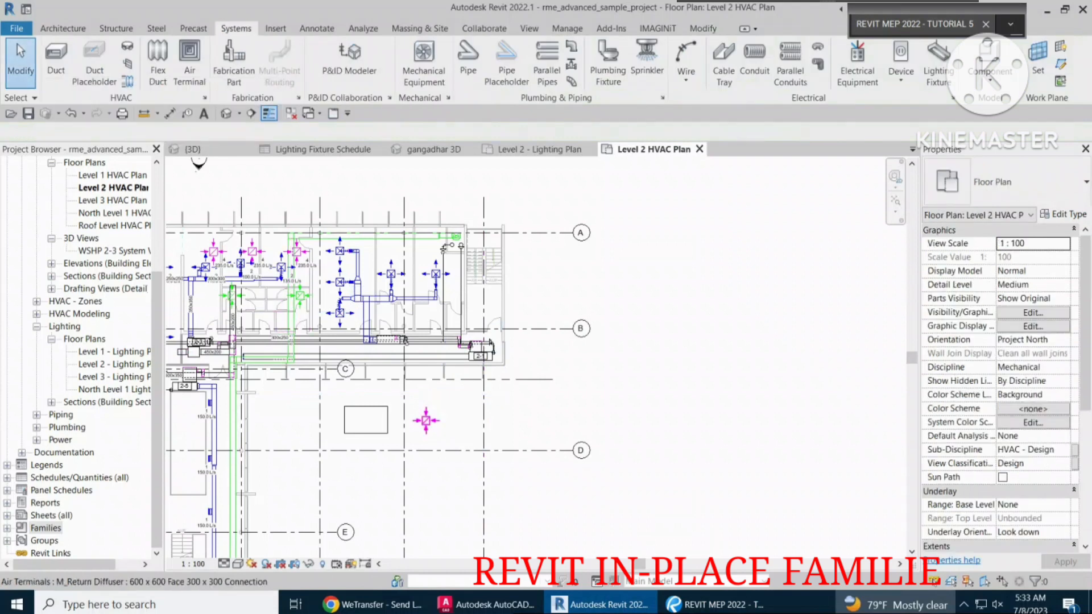
Check the type properties of the return diffuser beside the in-place air terminal.
left_click(426, 420)
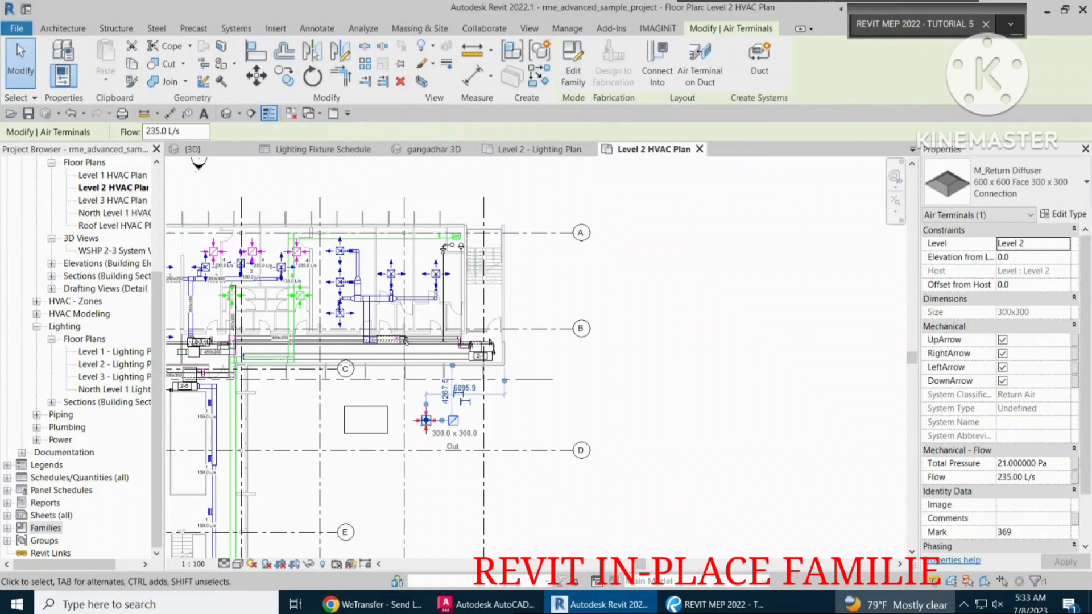
left_click(1064, 215)
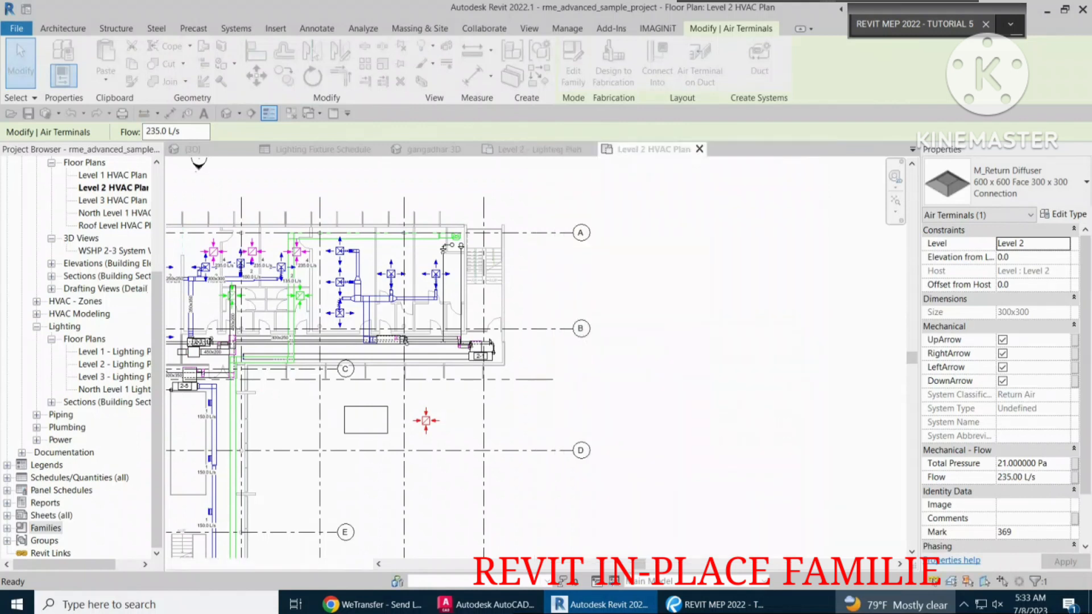
key("Escape")
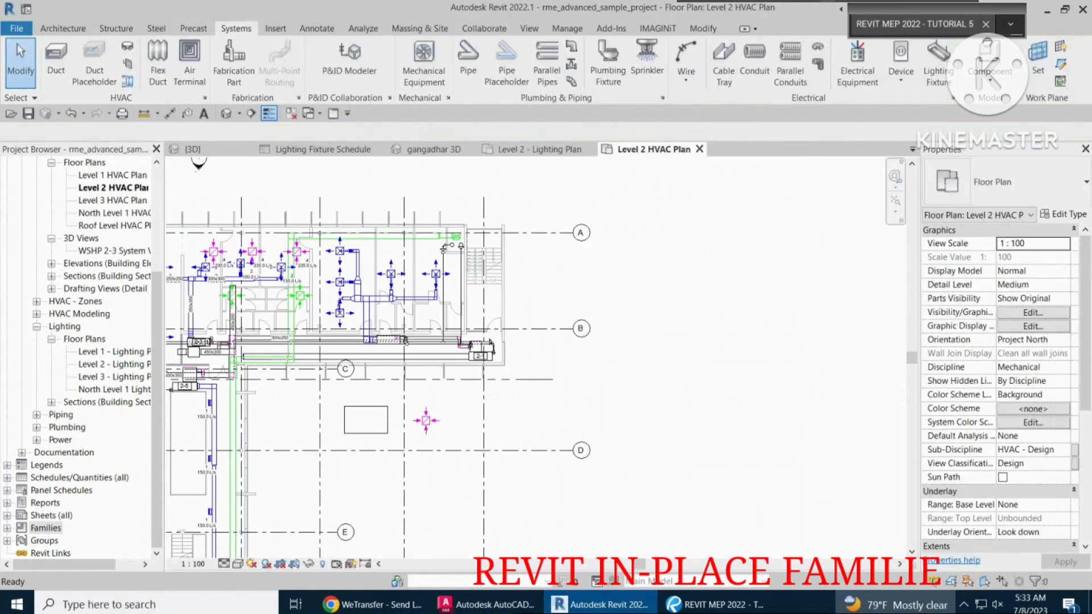
Draw an L-shaped 250 x 250 rectangular supply air duct beside the return diffuser, running horizontally and turning down across gridline D.
key("d")
key("t")
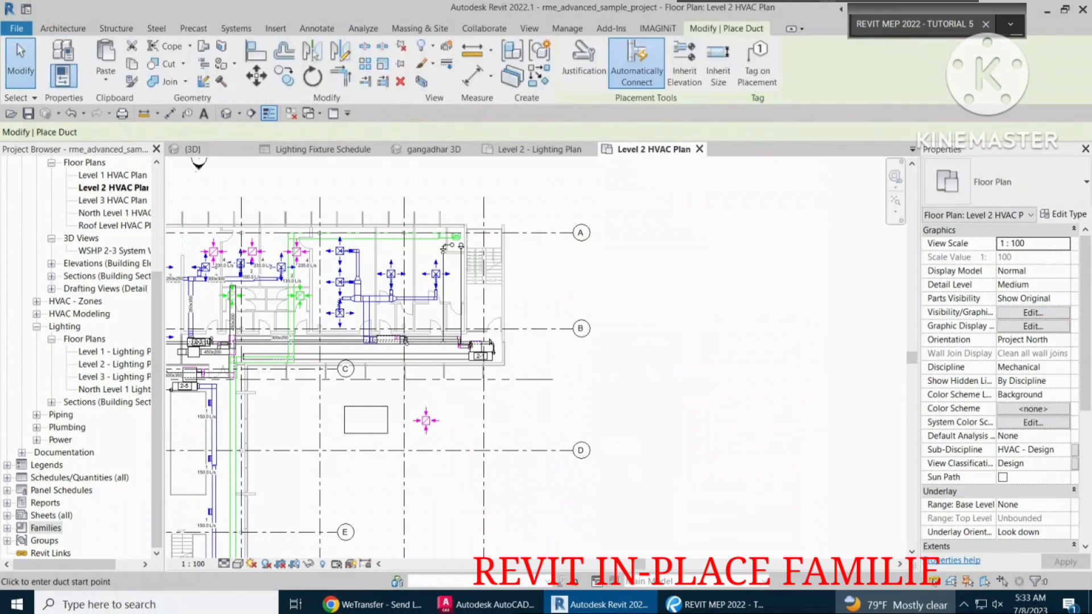
left_click(452, 414)
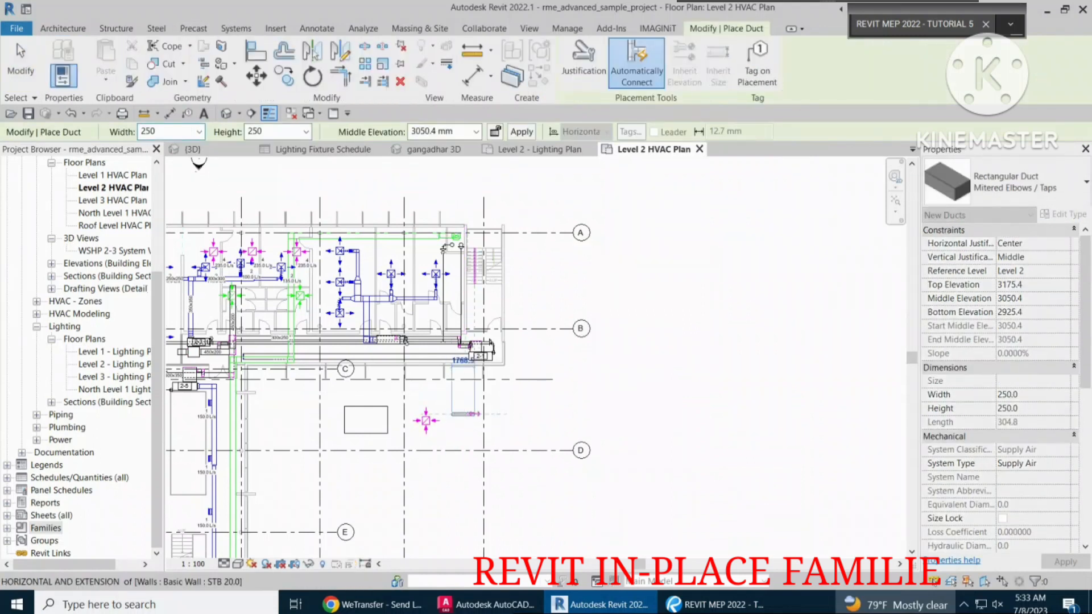
left_click(533, 414)
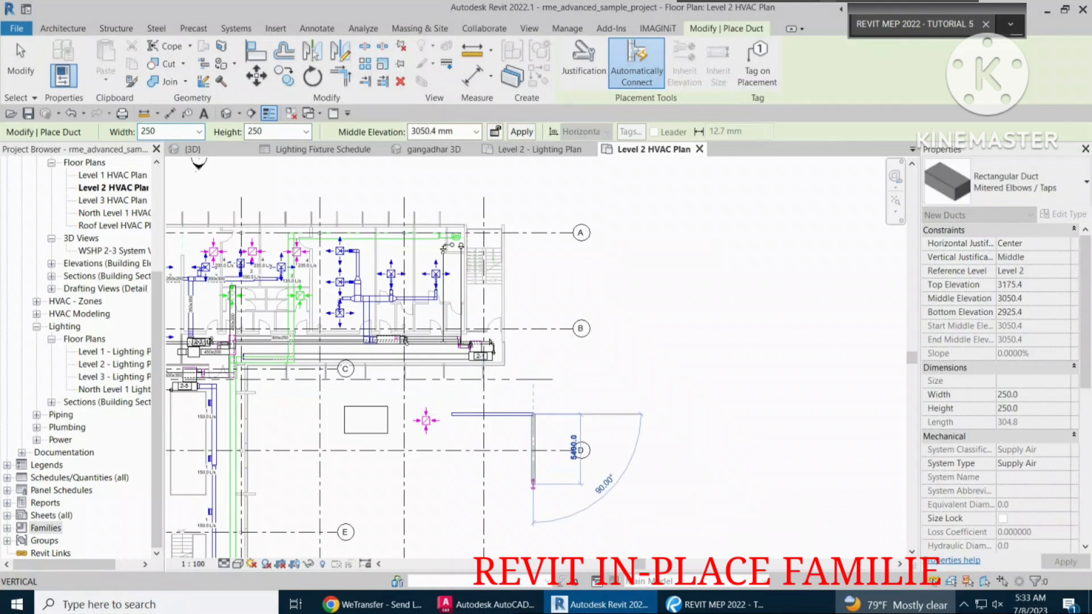
left_click(533, 494)
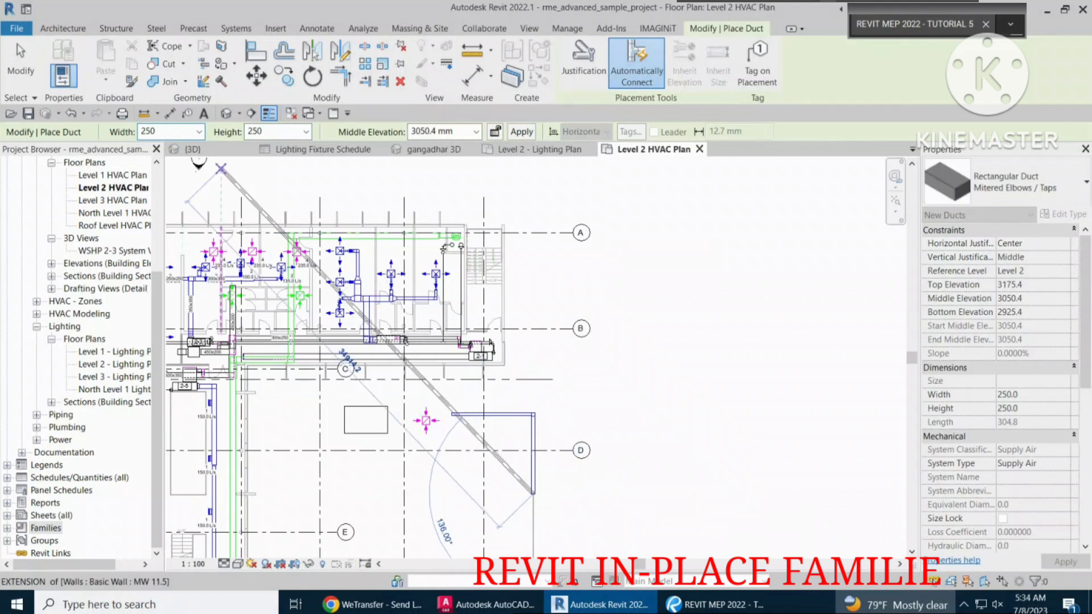
key("Escape")
key("Escape")
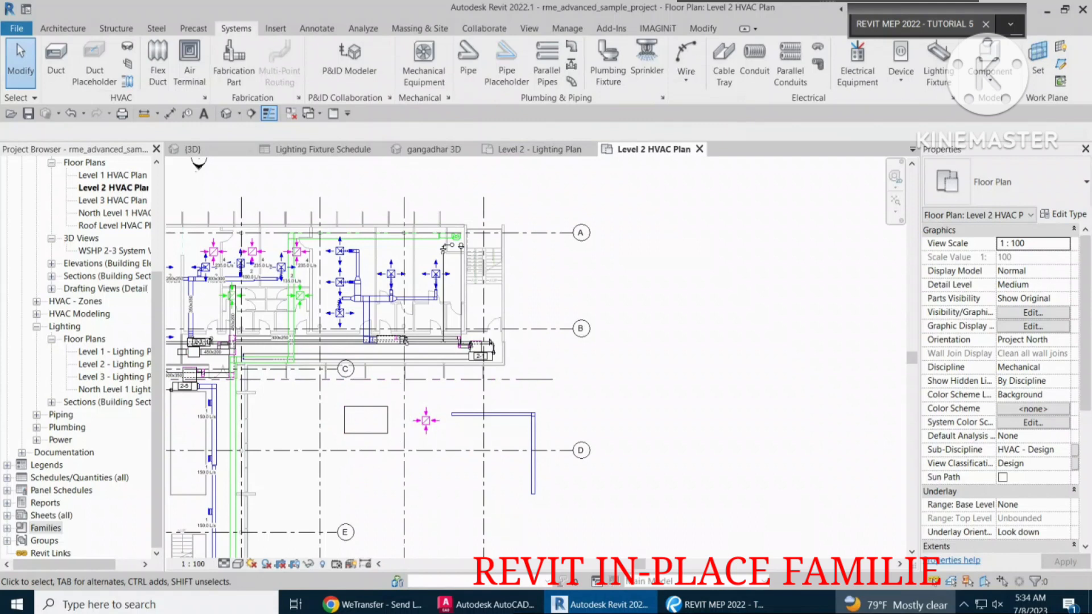
Delete the CUSTOM AT in-place model, the return diffuser and the L-shaped duct run together.
left_click_drag(282, 497, 549, 391)
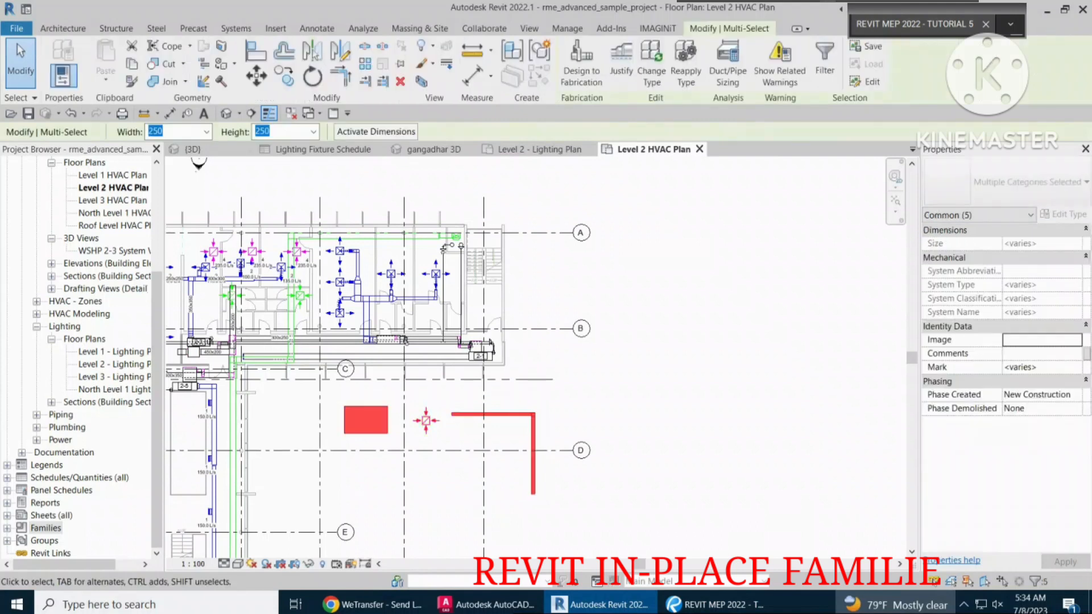
left_click(400, 81)
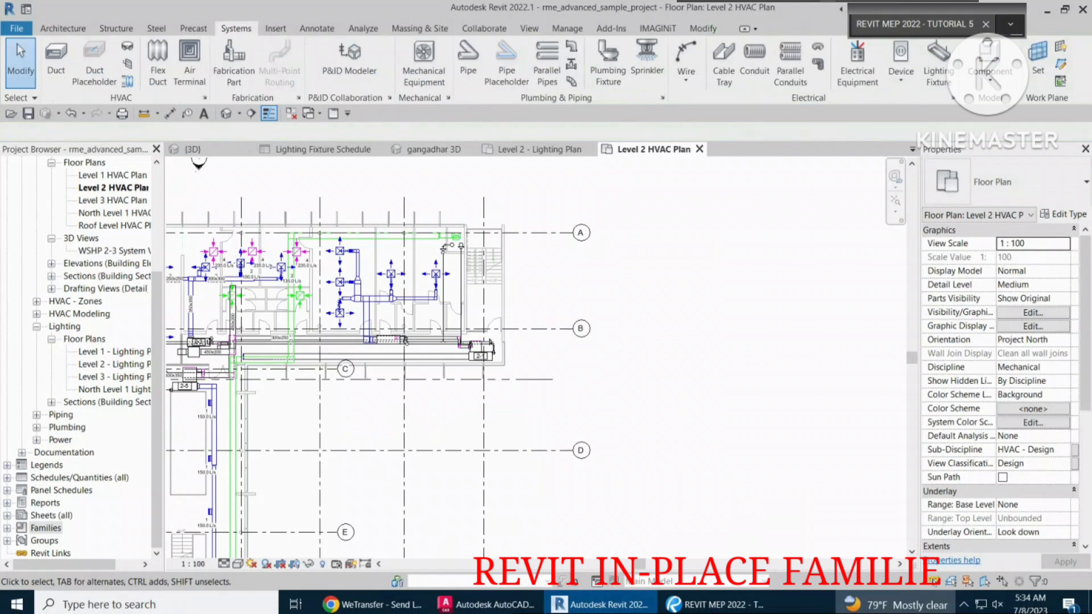
In the 3D view of the whole building, examine the type properties of a 475 x 350 rectangular supply duct.
left_click(432, 150)
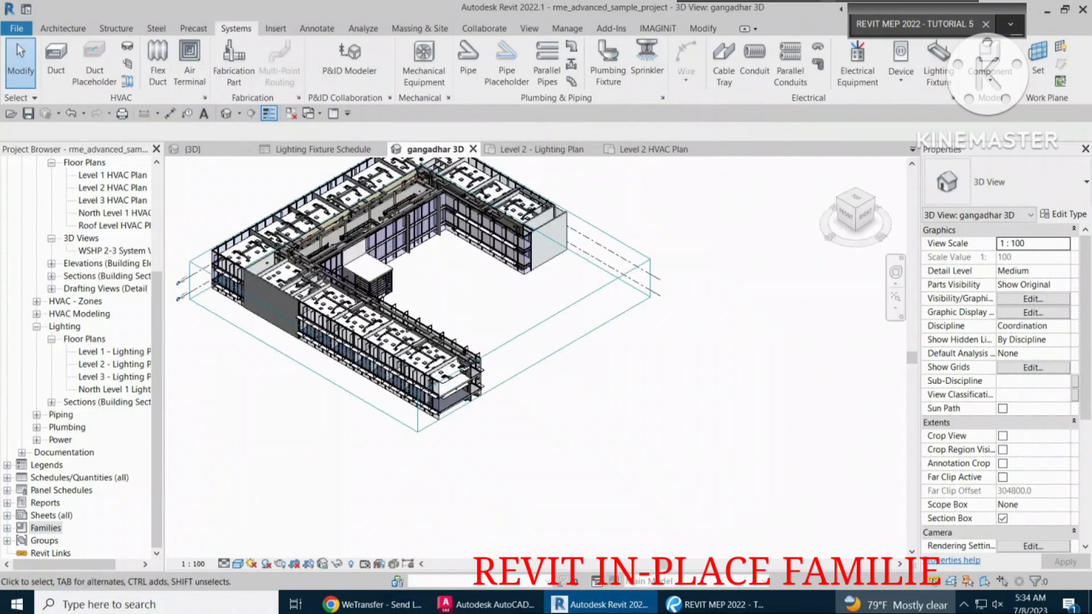
scroll(341, 171, "up", 3)
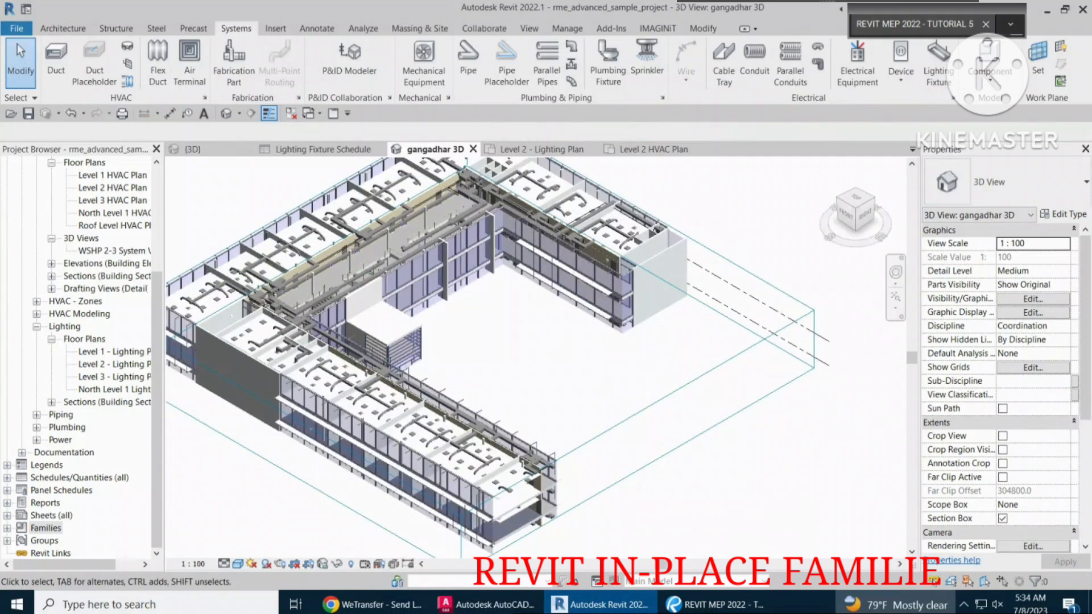
scroll(319, 228, "up", 5)
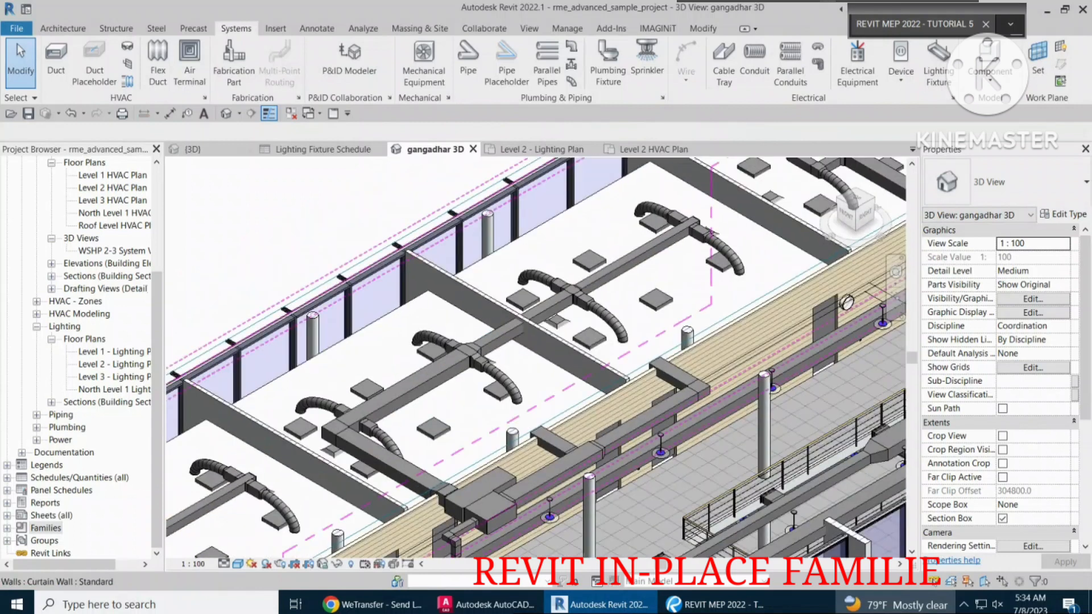
left_click(403, 386)
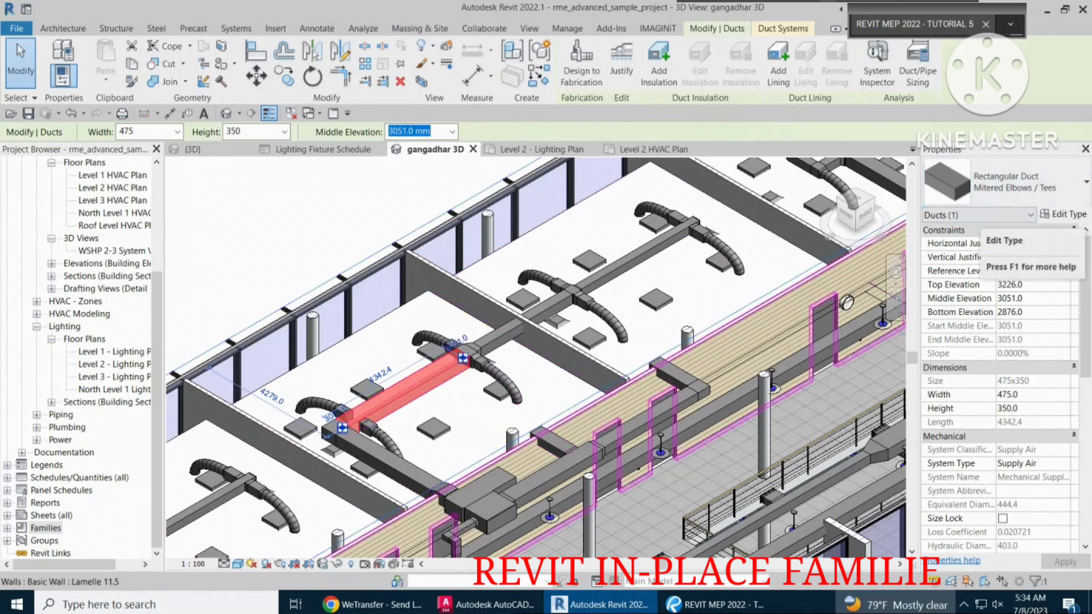
left_click(1064, 214)
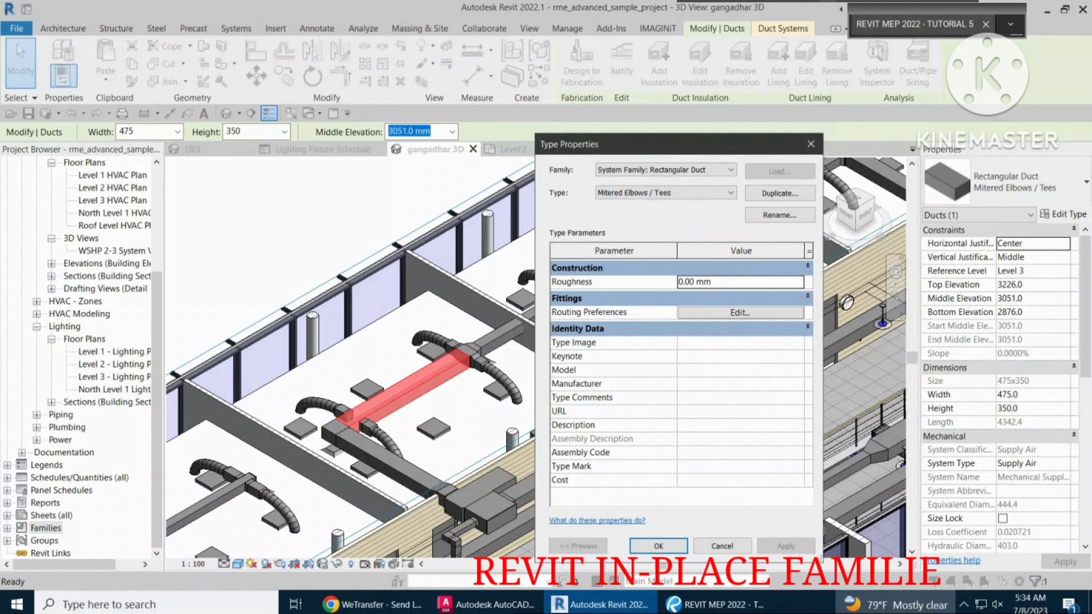
left_click(722, 546)
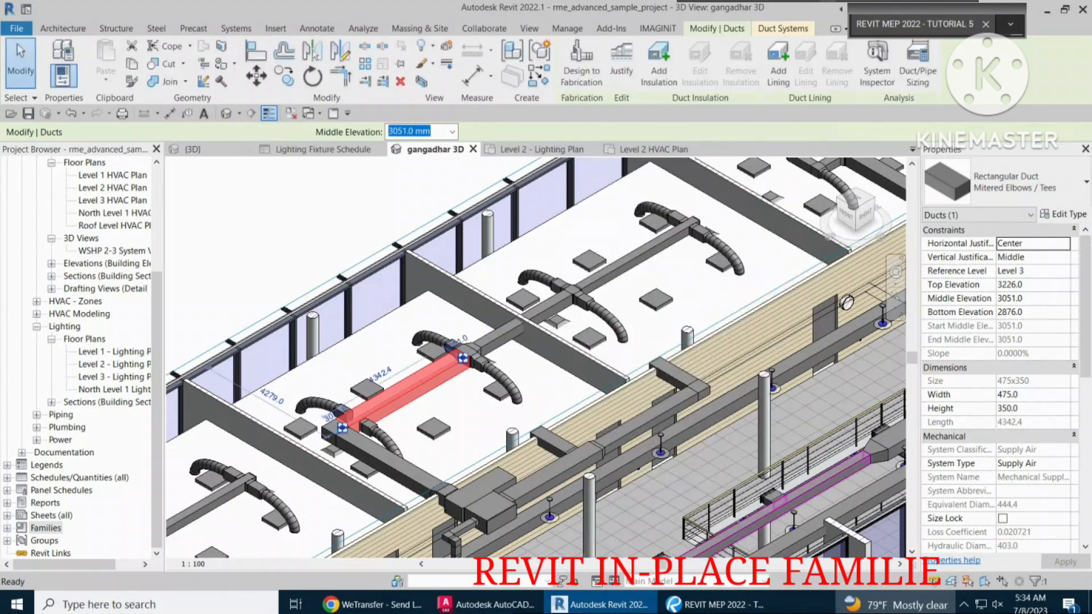
key("Escape")
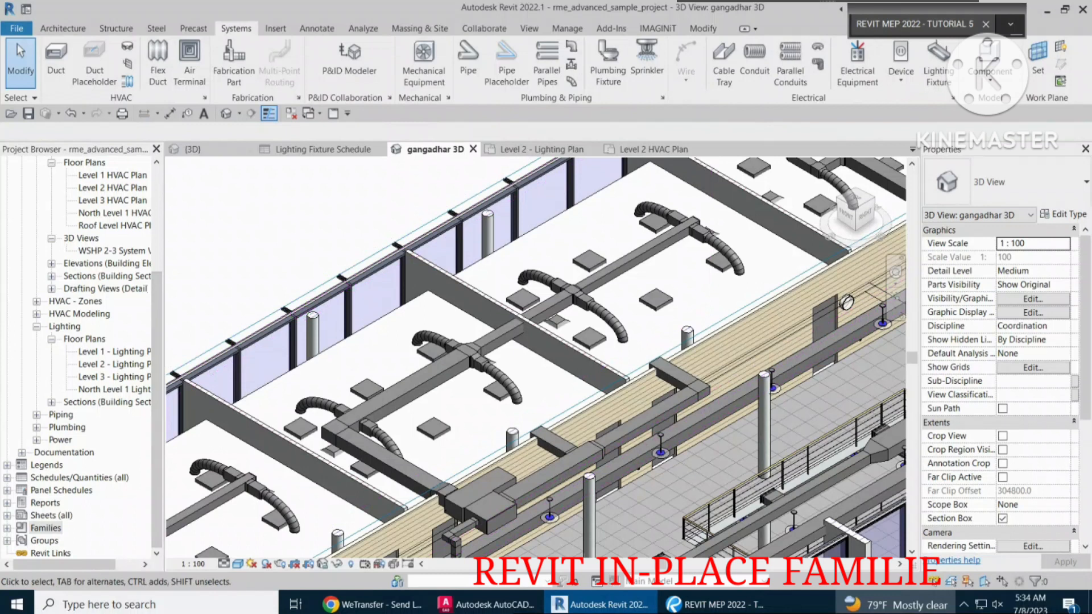
Open the Level 2 - Lighting Plan floor plan.
double_click(113, 364)
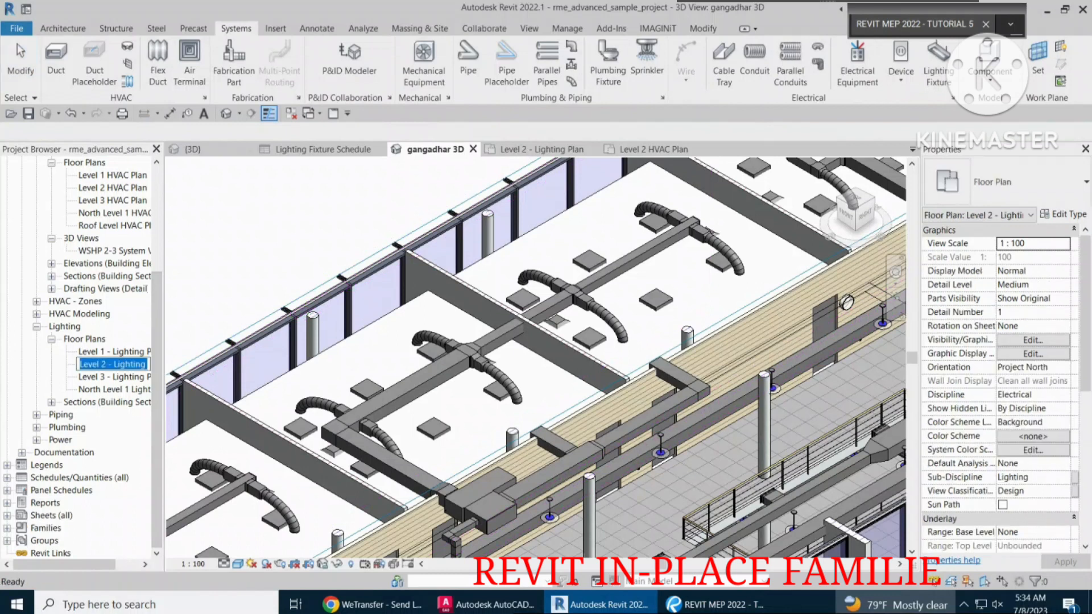
left_click(91, 377)
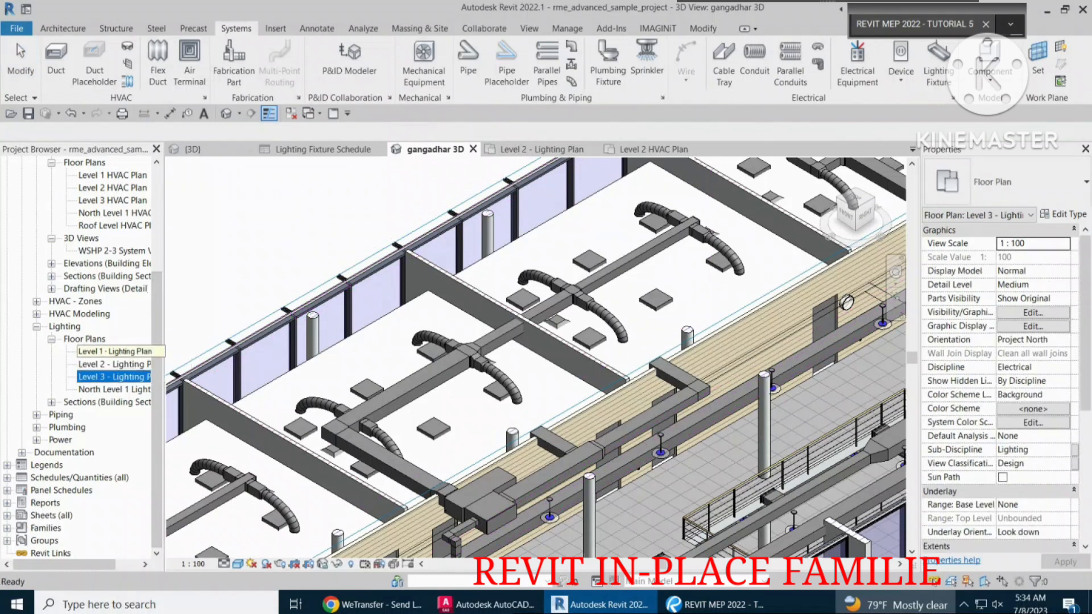
double_click(112, 352)
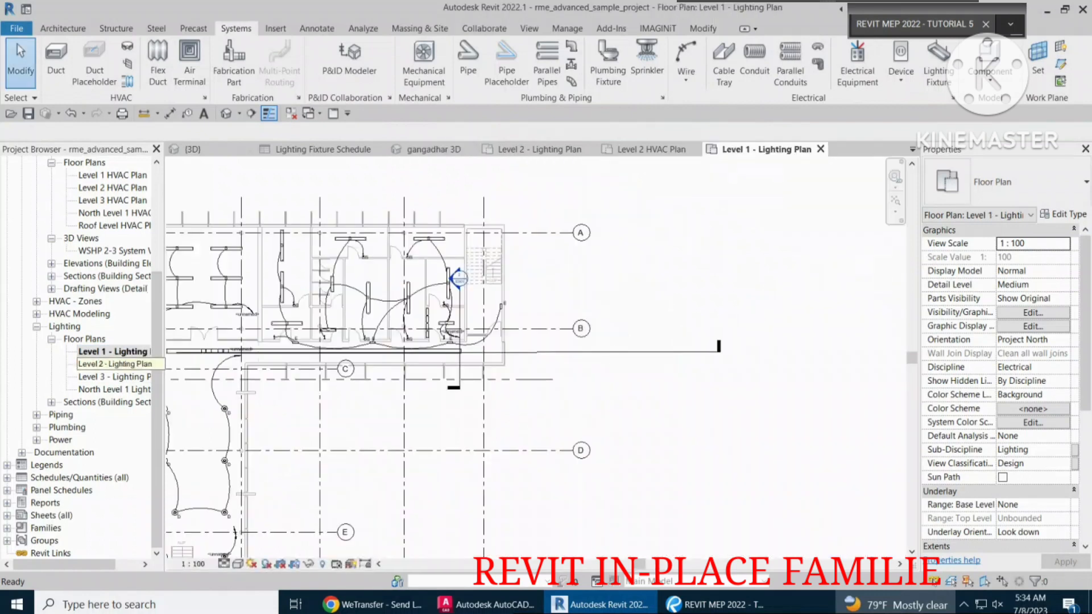
double_click(114, 364)
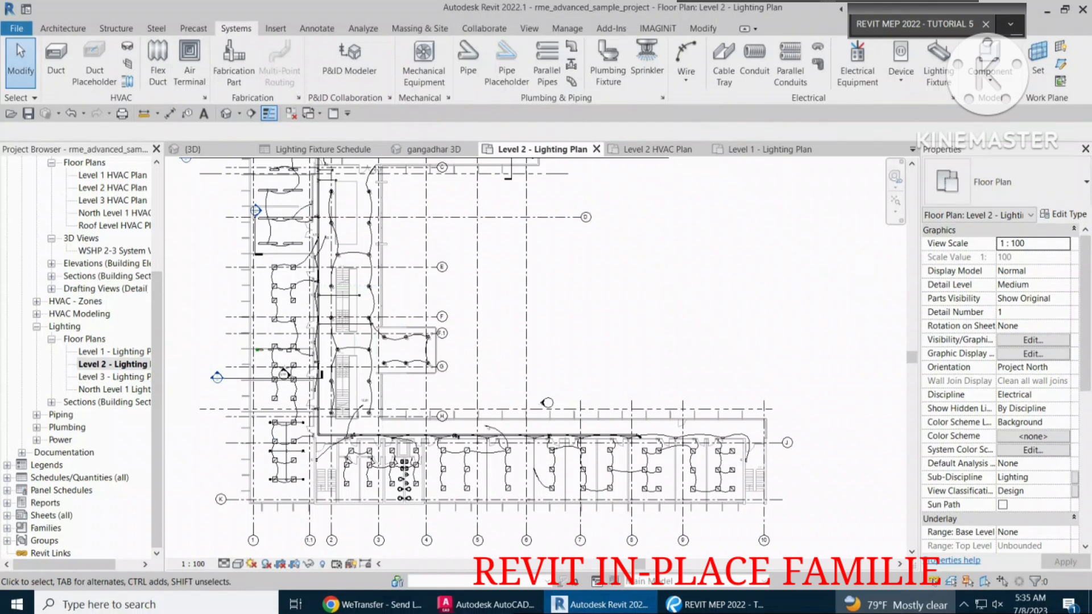
Examine the type properties of an M_Pendant Light - Linear - 2 Lamp fixture in the wing between gridlines C and E.
middle_click_drag(547, 403, 605, 521)
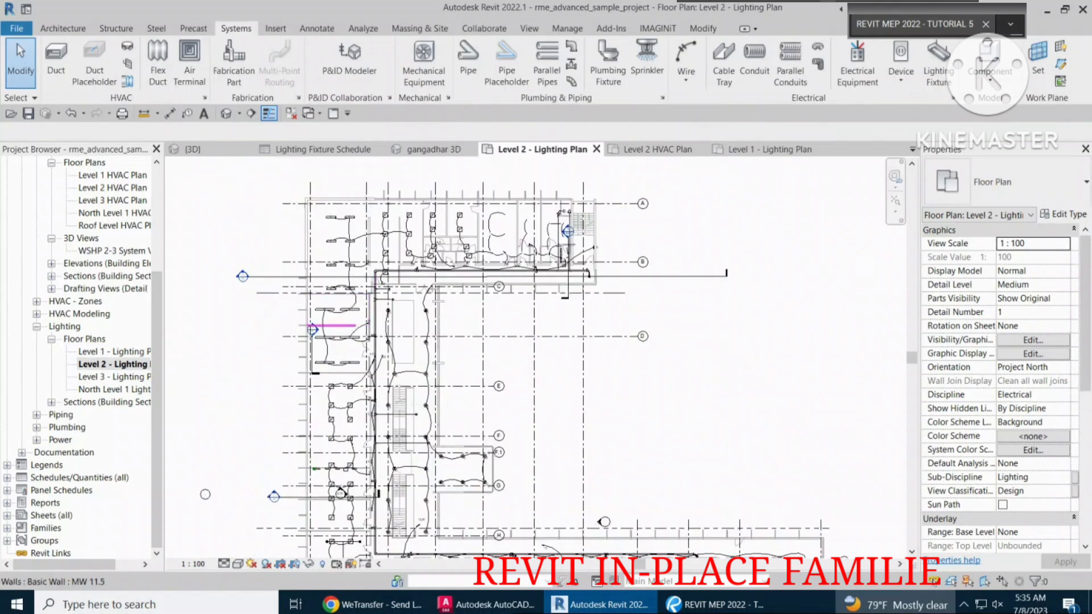
scroll(326, 363, "up", 4)
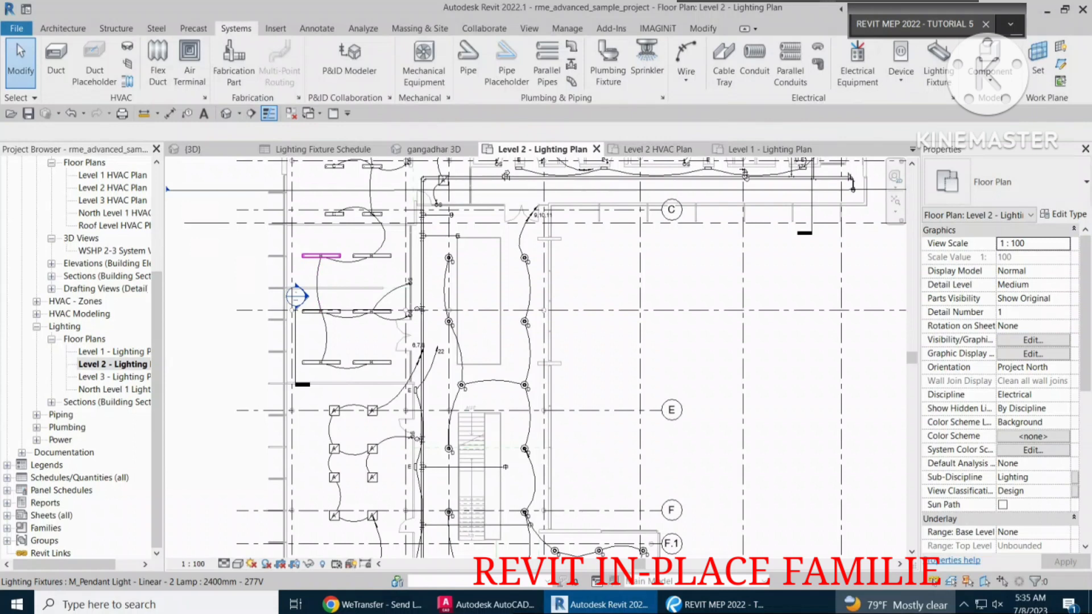
left_click(321, 255)
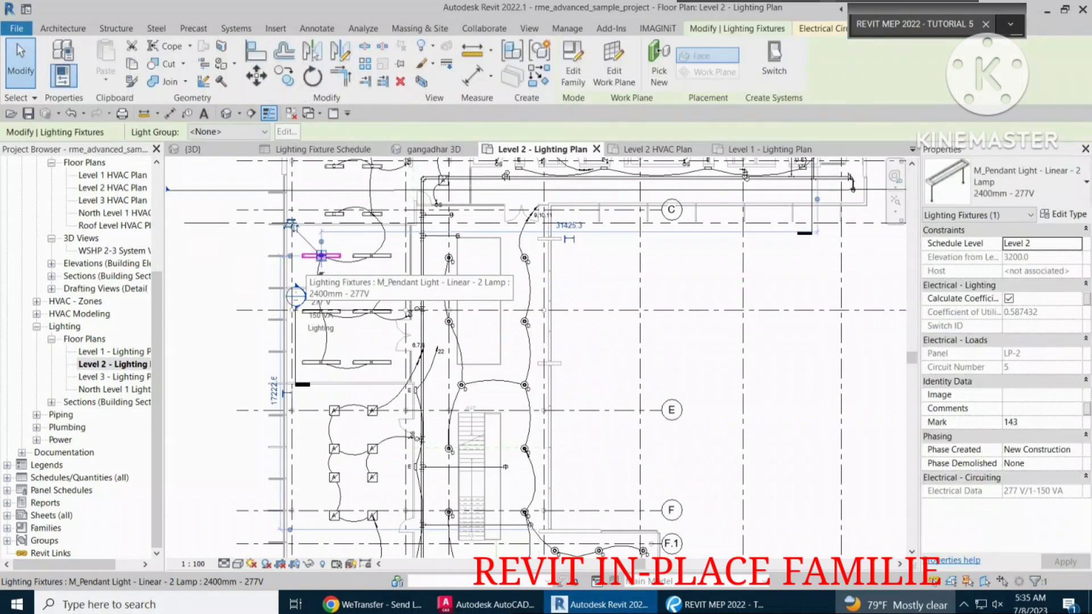
left_click(1064, 214)
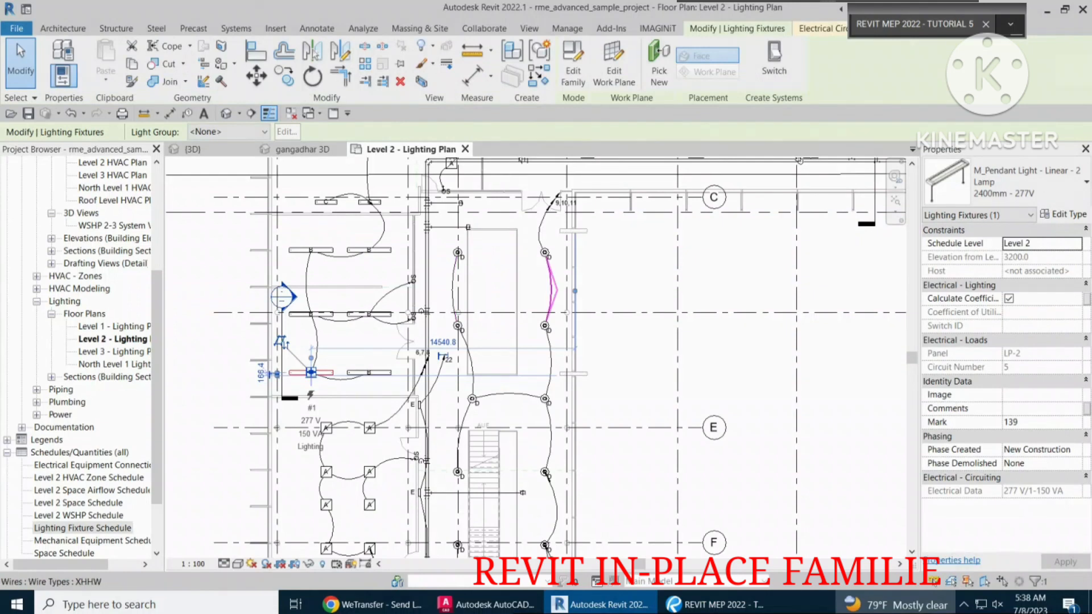
Open the Lighting Fixture Schedule and look through its rows for the M_Pendant Light - Linear - 2 Lamp fixtures.
left_click(79, 453)
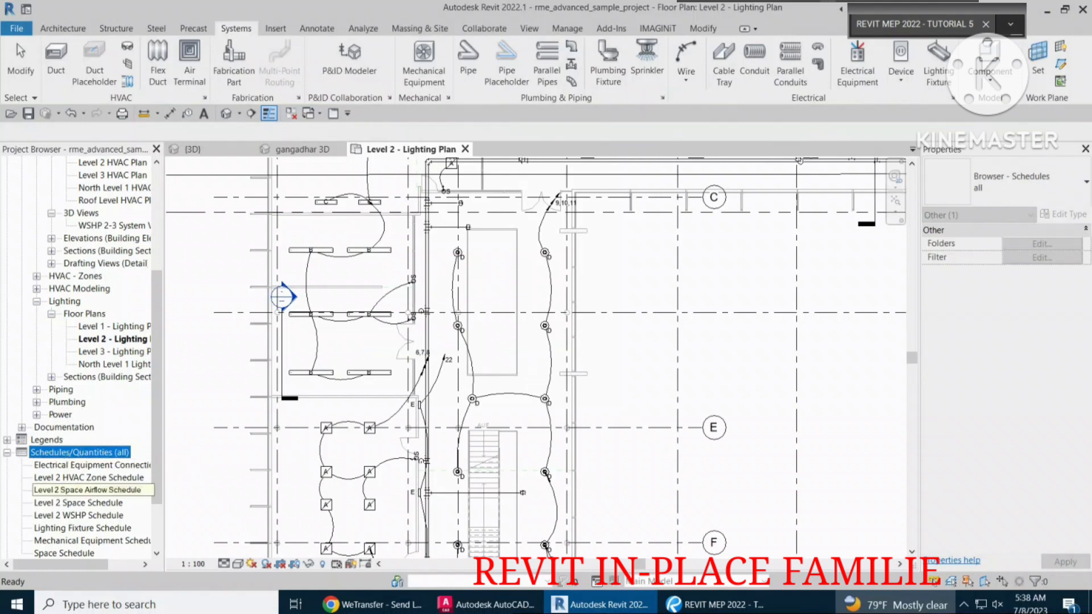
double_click(79, 529)
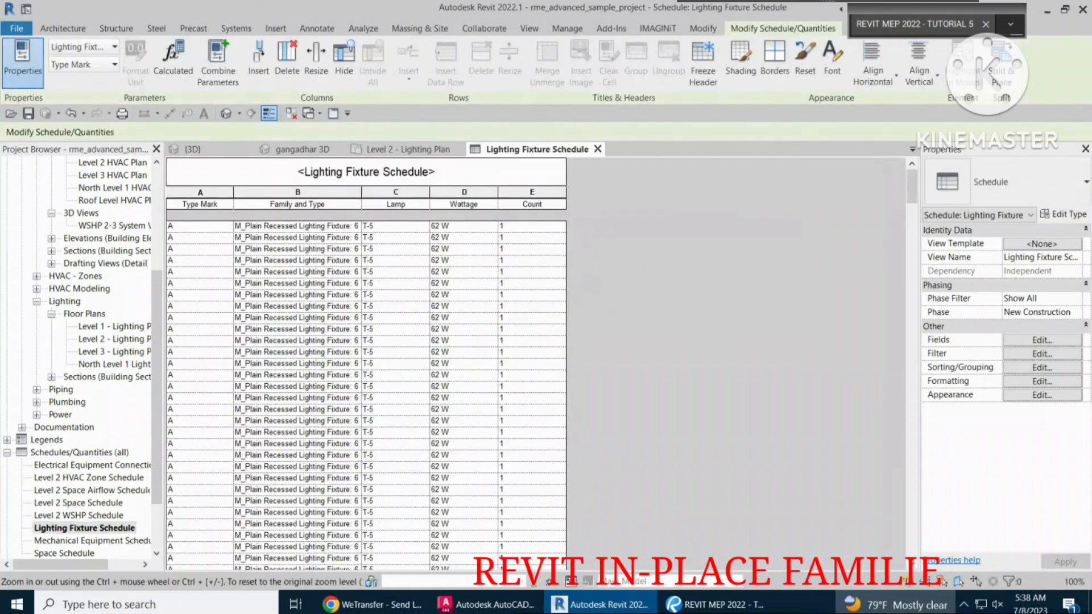
scroll(367, 364, "down", 3)
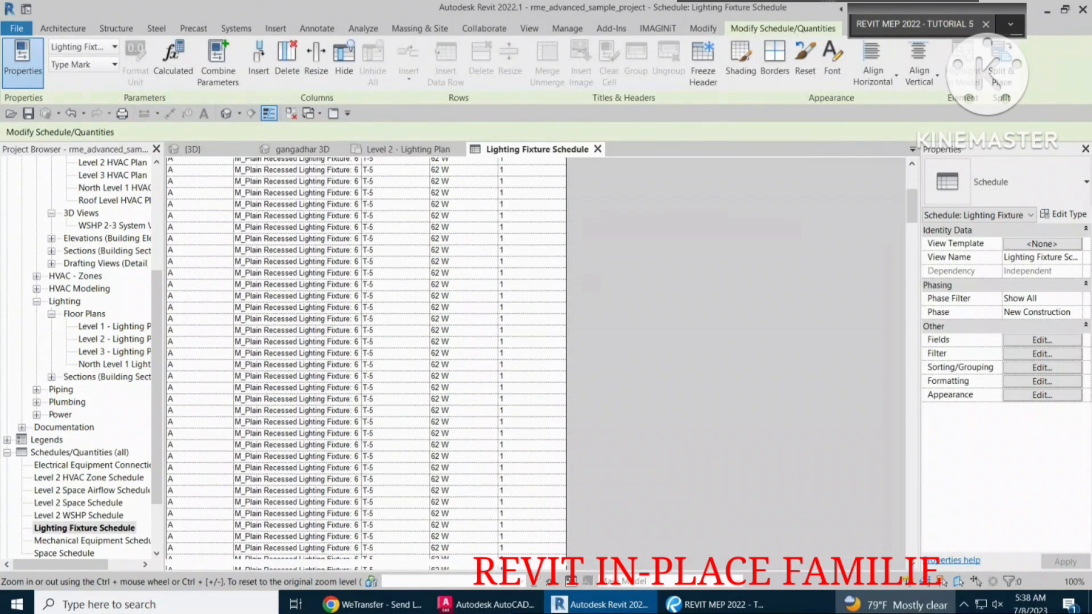
scroll(367, 364, "down", 3)
scroll(367, 364, "down", 2)
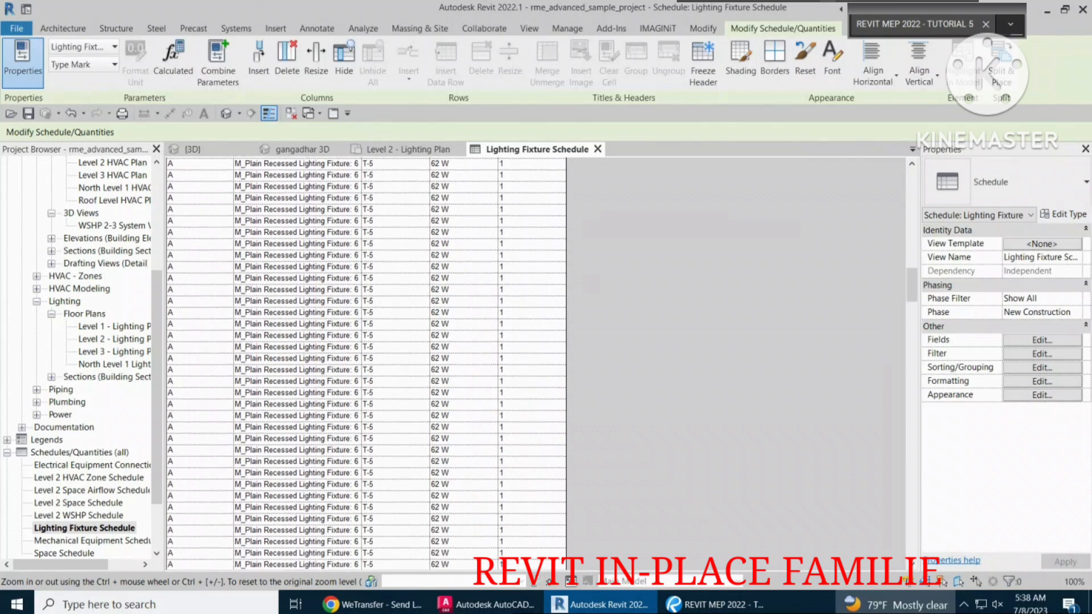
scroll(367, 364, "down", 5)
scroll(367, 364, "down", 10)
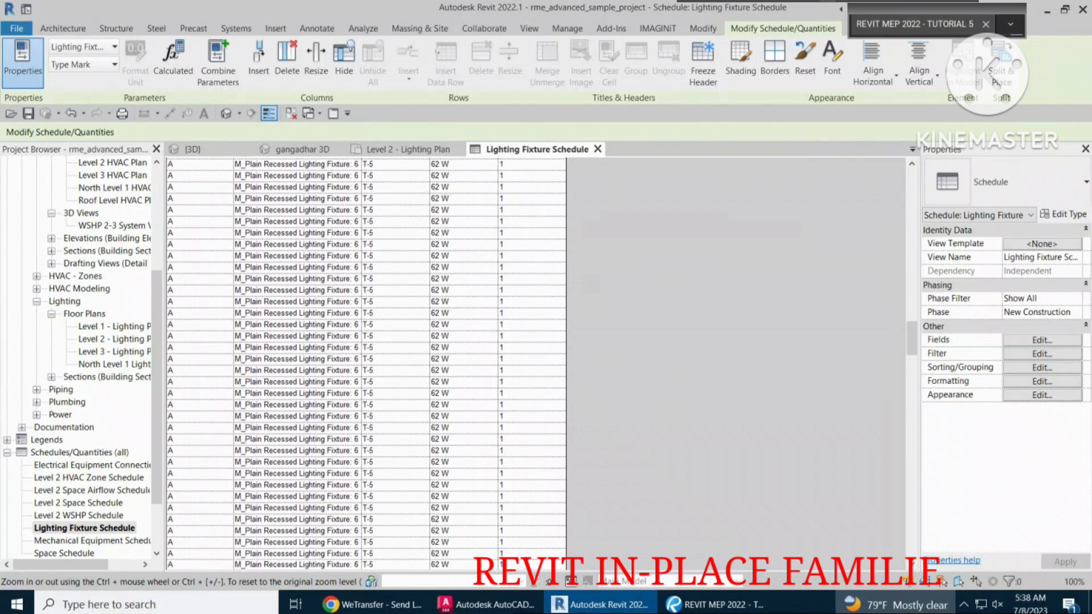
scroll(367, 364, "down", 1)
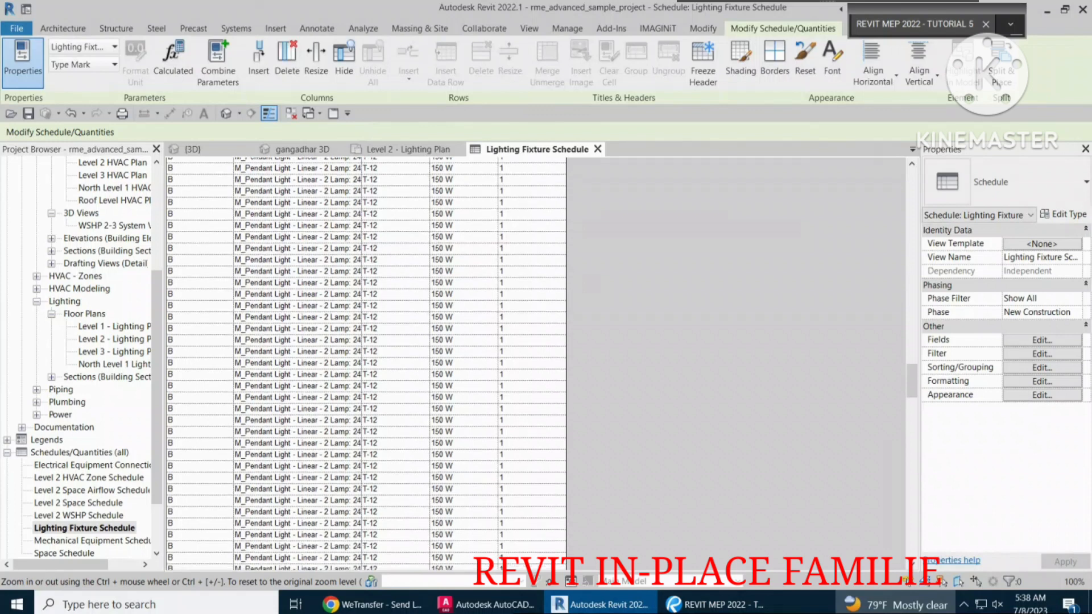
scroll(366, 364, "up", 2)
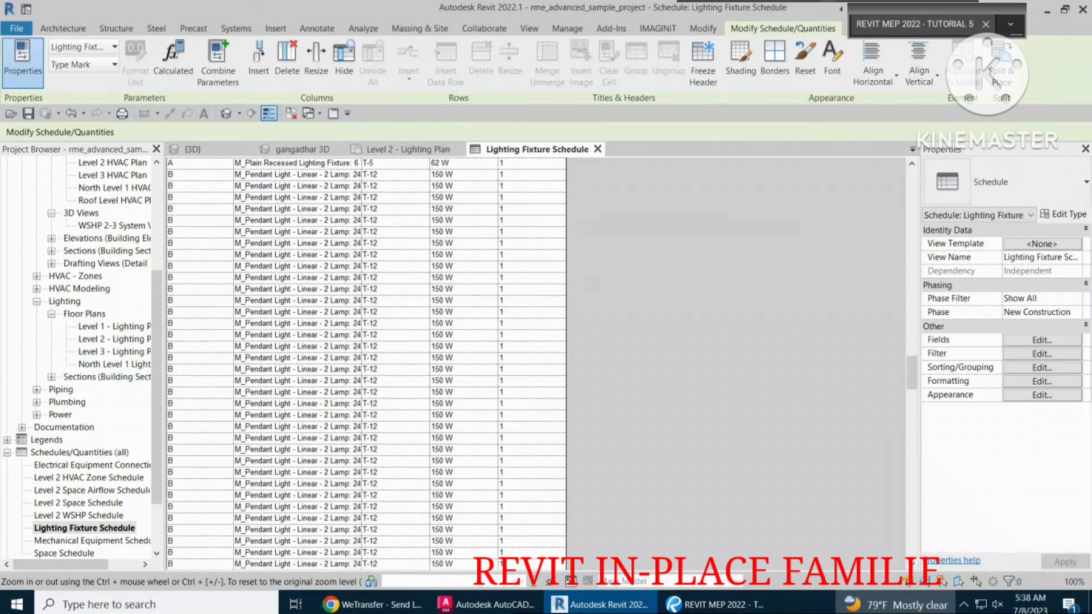
Select the first M_Pendant Light - Linear - 2 Lamp row in the Lighting Fixture Schedule and locate that fixture in both open 3D views.
left_click(199, 163)
left_click(199, 175)
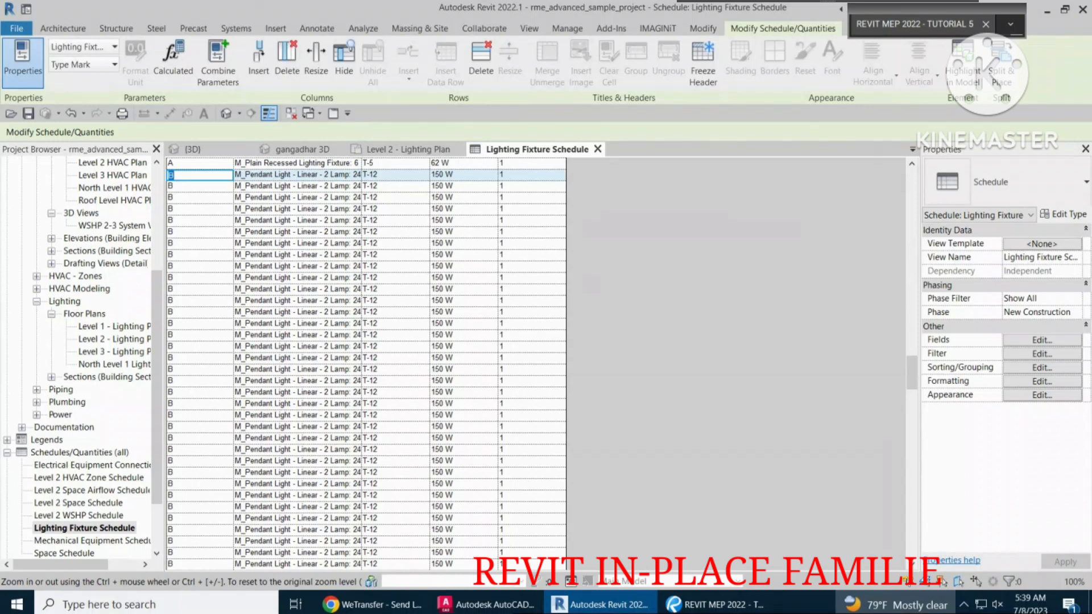
left_click(303, 150)
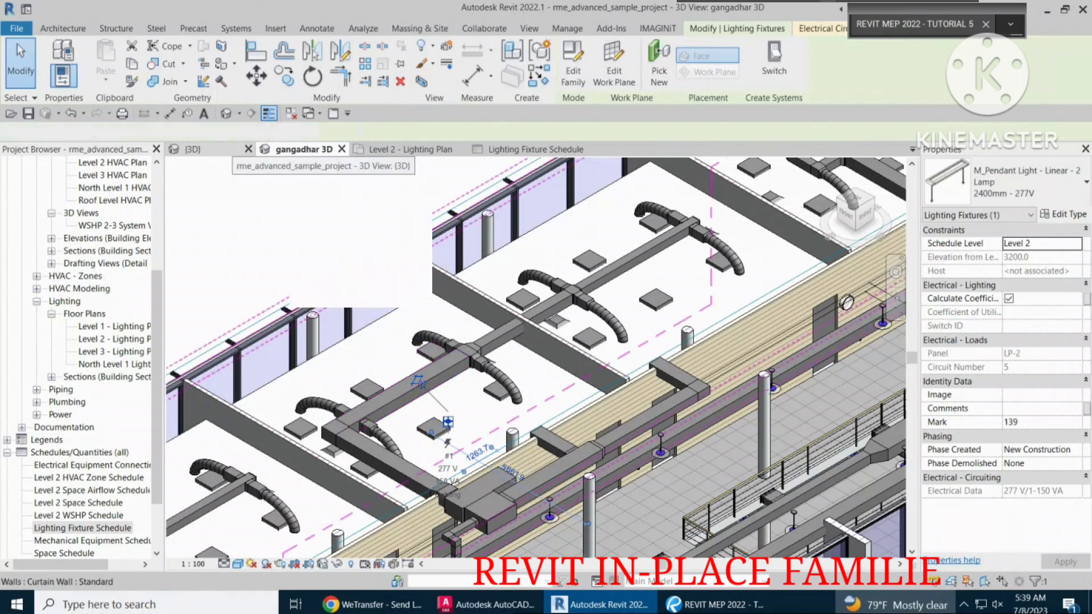
left_click(196, 149)
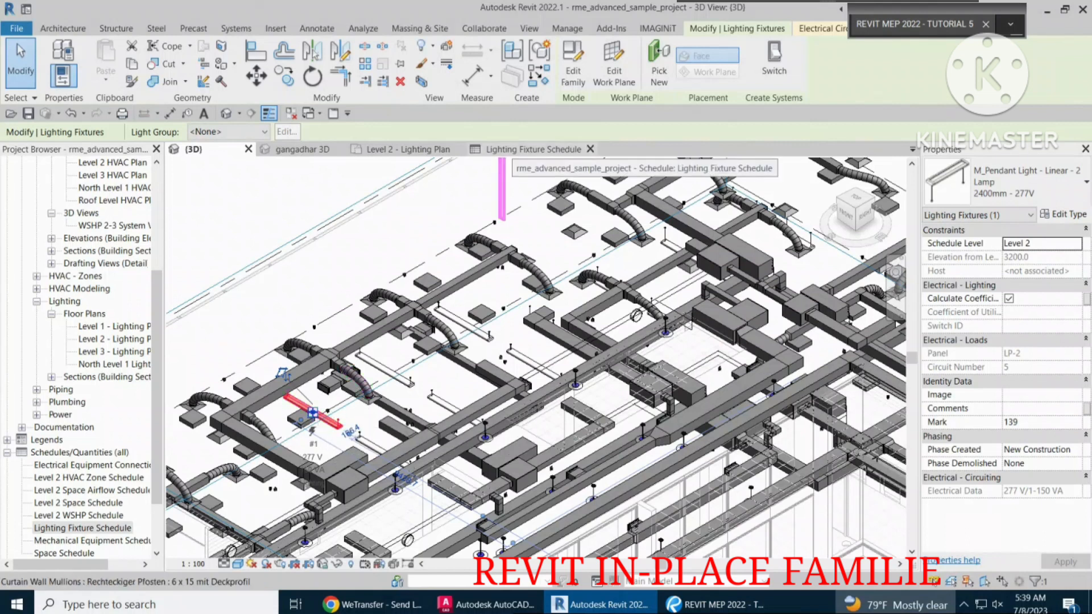
Select the second M_Pendant Light - Linear - 2 Lamp row in the schedule and locate its fixture in the {3D} view.
left_click(513, 150)
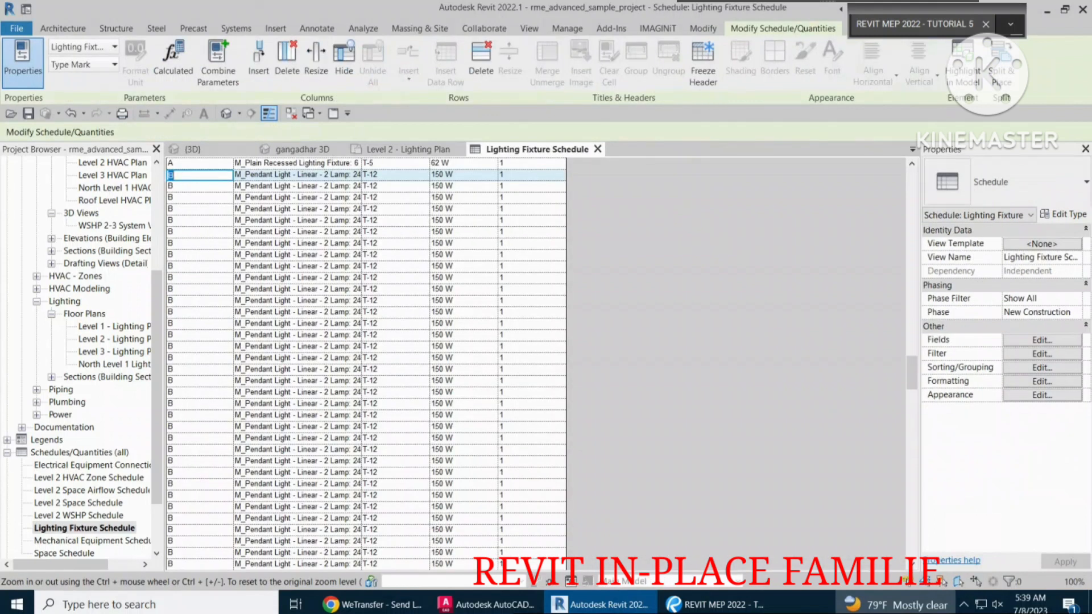
left_click(200, 185)
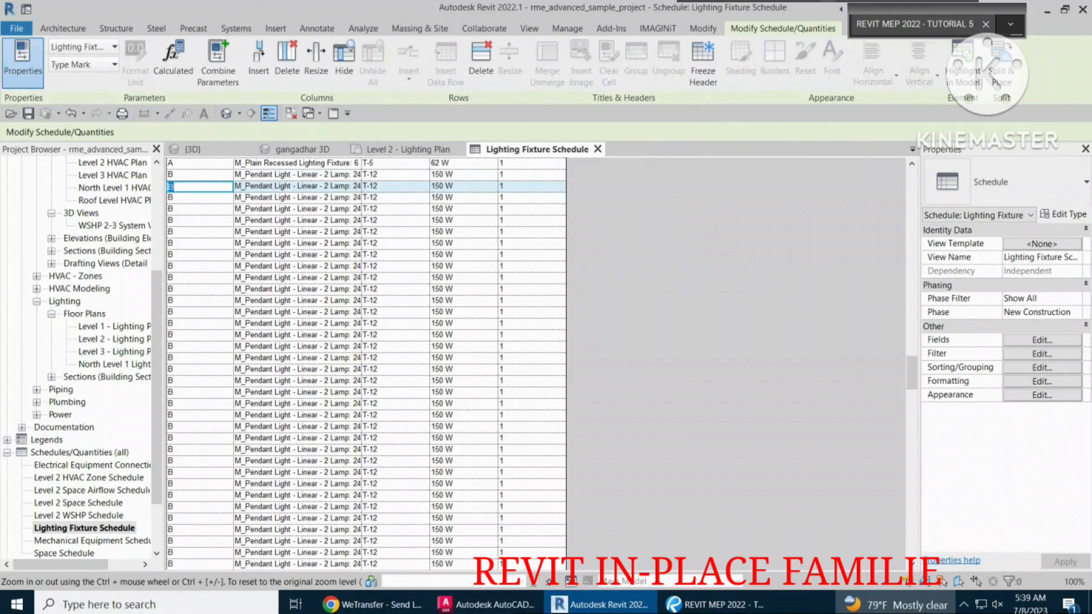
left_click(193, 149)
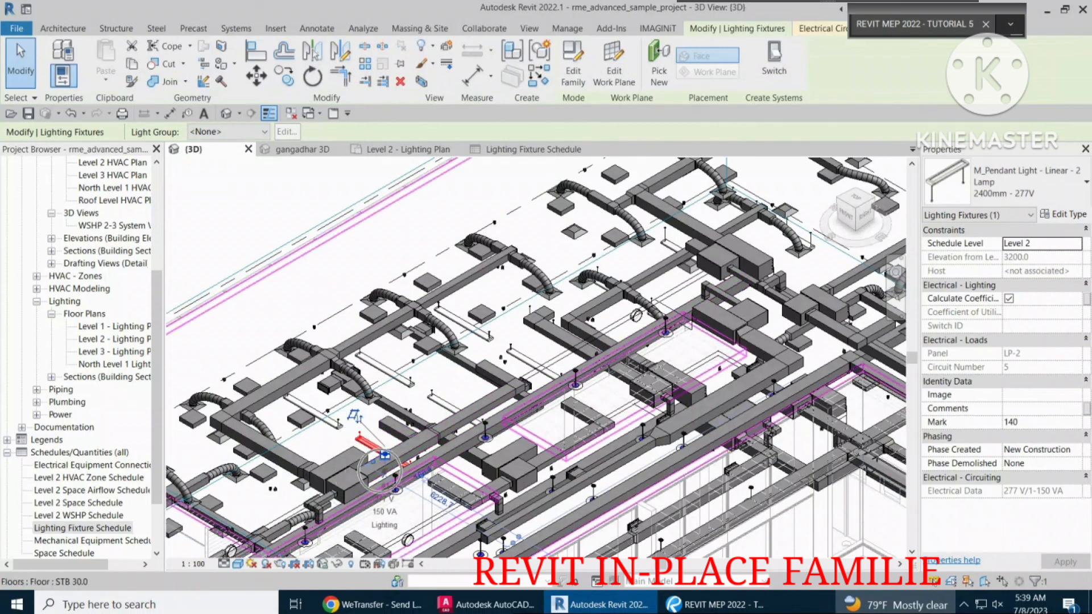
Select the first ten M_Pendant Light - Linear - 2 Lamp rows in the schedule and locate their fixtures in the {3D} view.
left_click(506, 149)
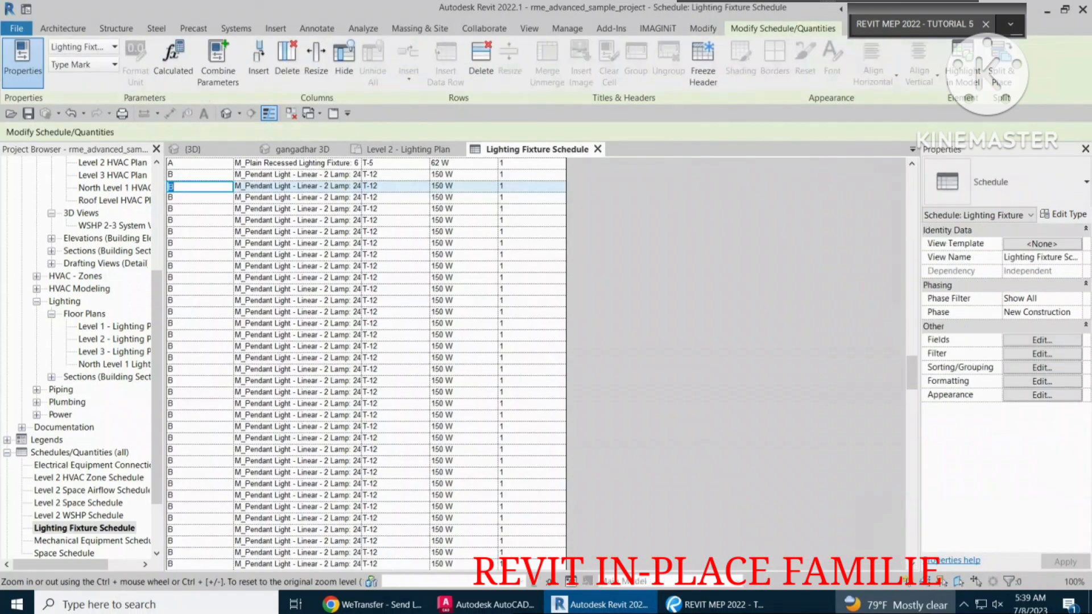
left_click_drag(208, 175, 526, 277)
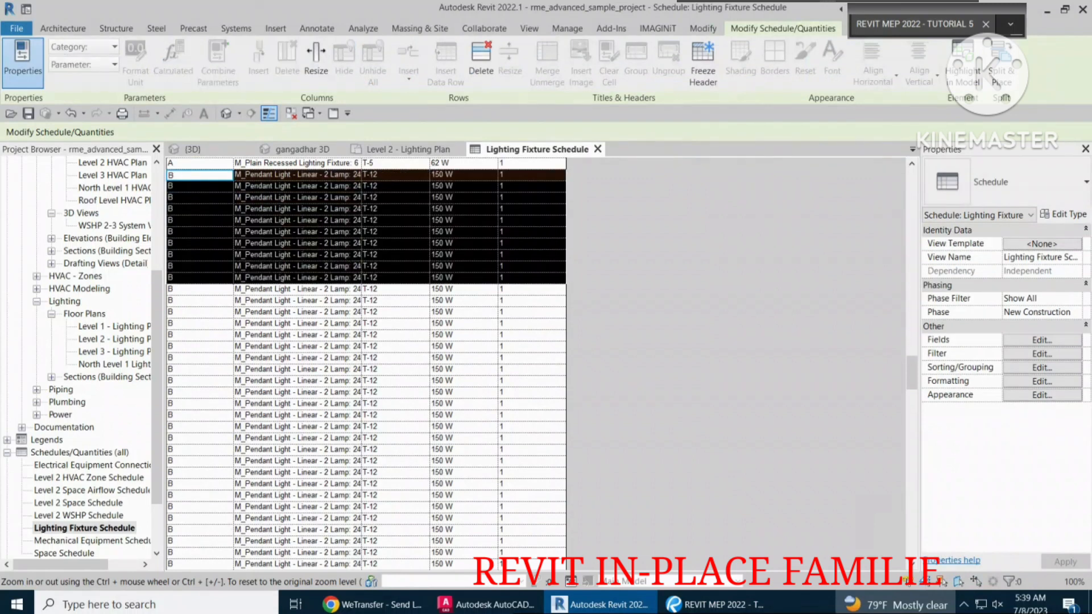
left_click(196, 150)
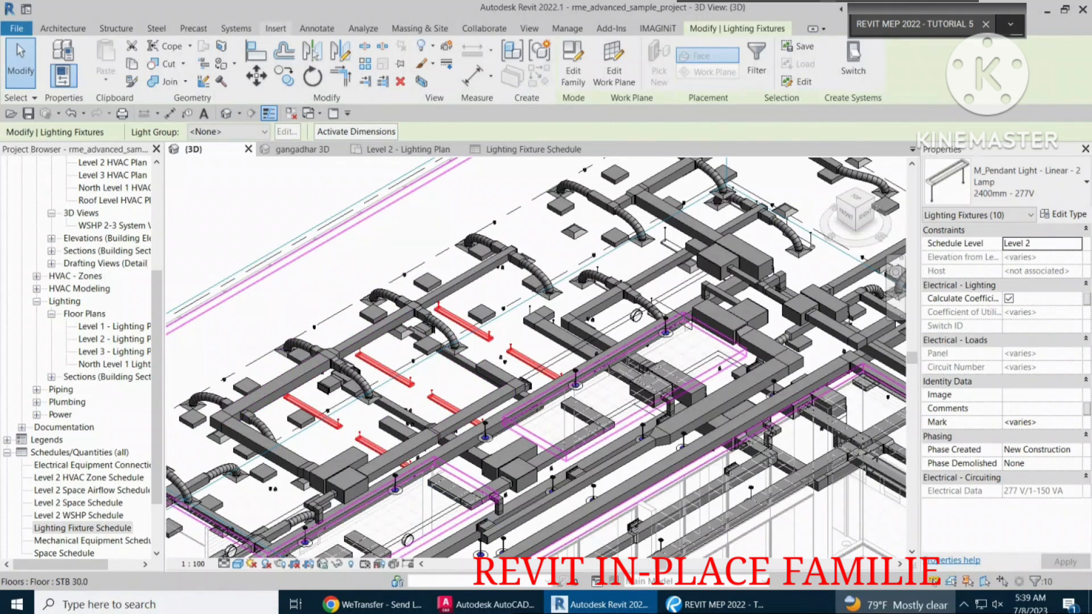
Tile the open 3D, Lighting Fixture Schedule and Level 2 - Lighting Plan views side by side, with a wide area of the building in both 3D views.
left_click(529, 28)
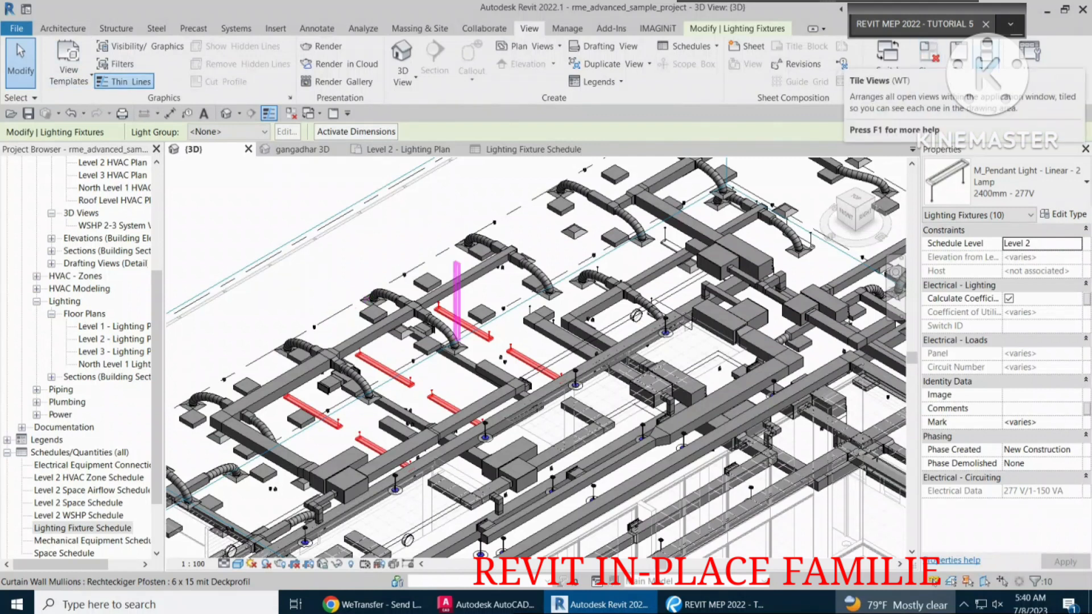
left_click(987, 71)
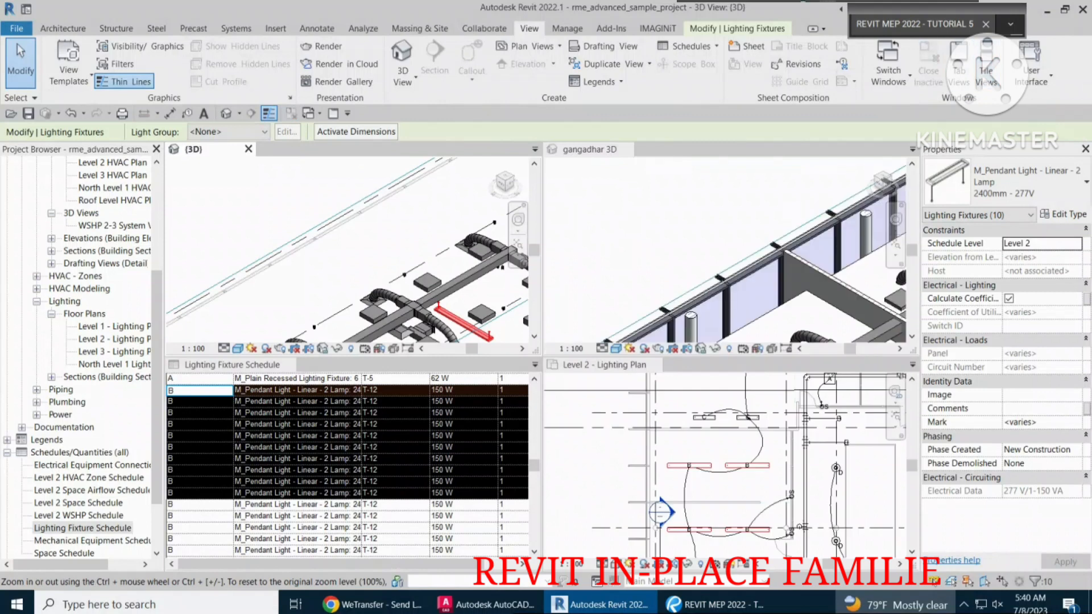
scroll(280, 195, "down", 1)
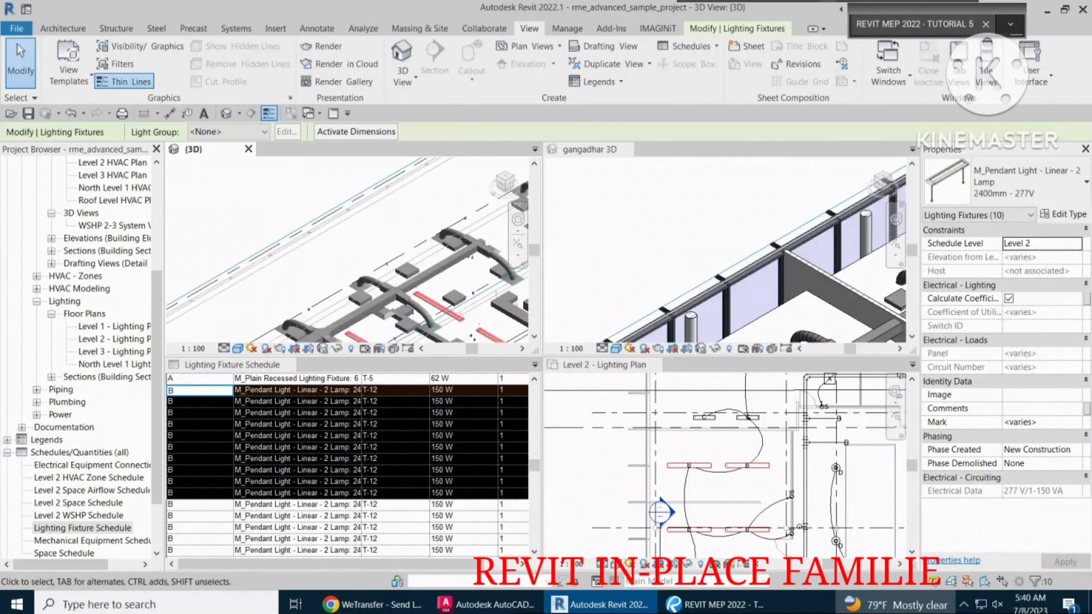
scroll(305, 208, "down", 4)
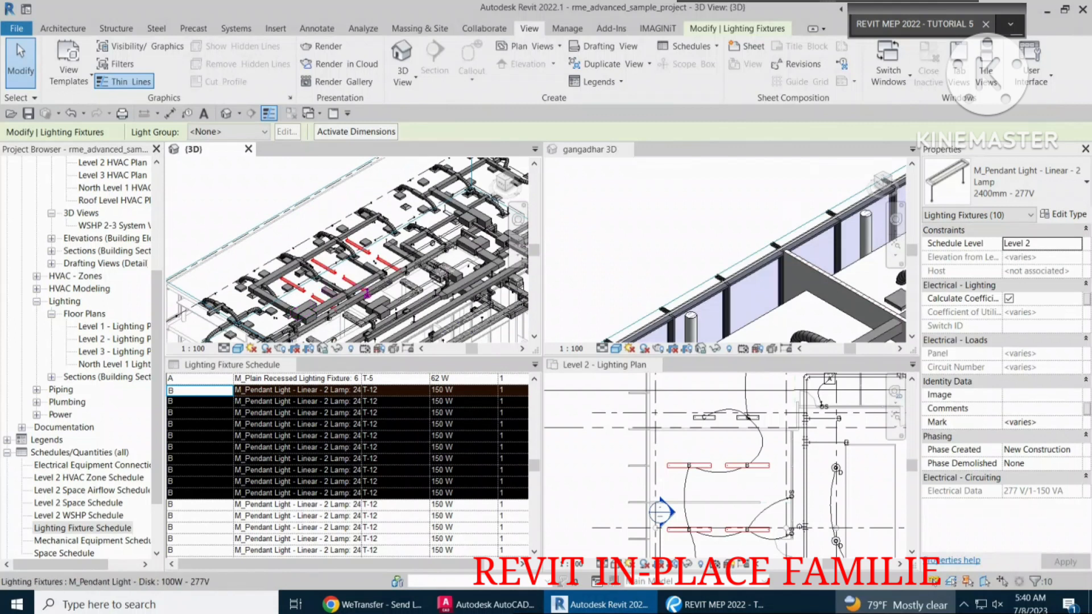
scroll(644, 229, "down", 5)
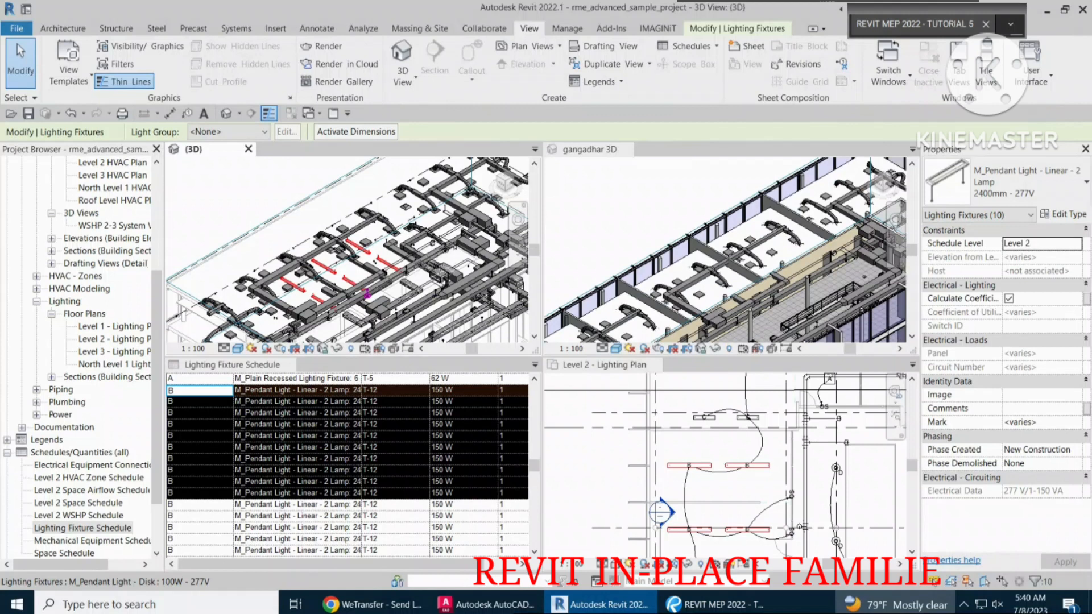
scroll(631, 213, "down", 3)
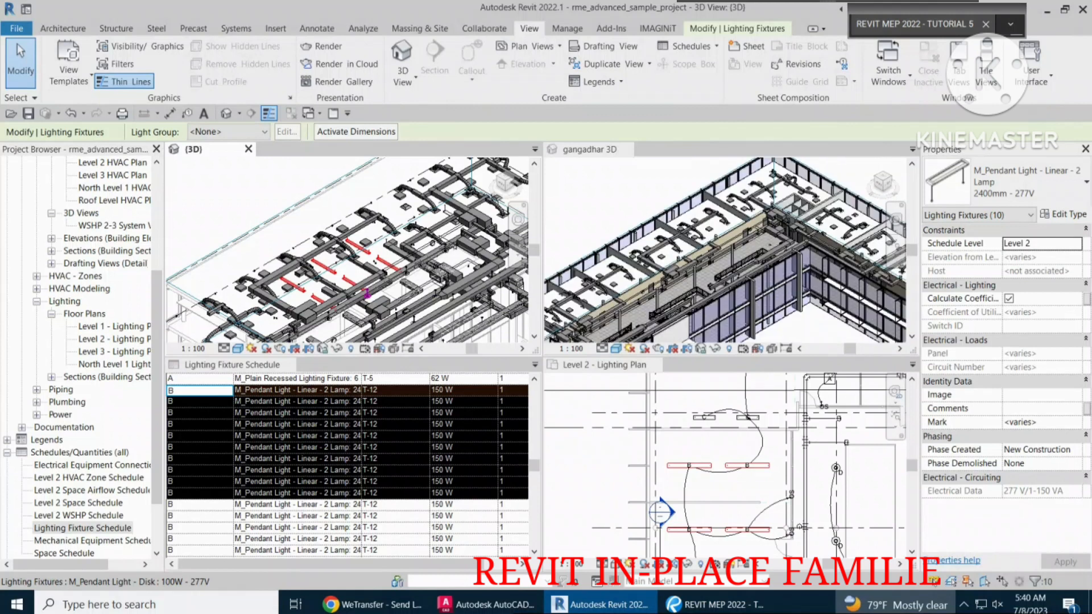
Select the first nine M_Pendant Light - Linear - 2 Lamp rows in the tiled schedule and locate their fixtures in the Level 2 - Lighting Plan.
left_click(232, 365)
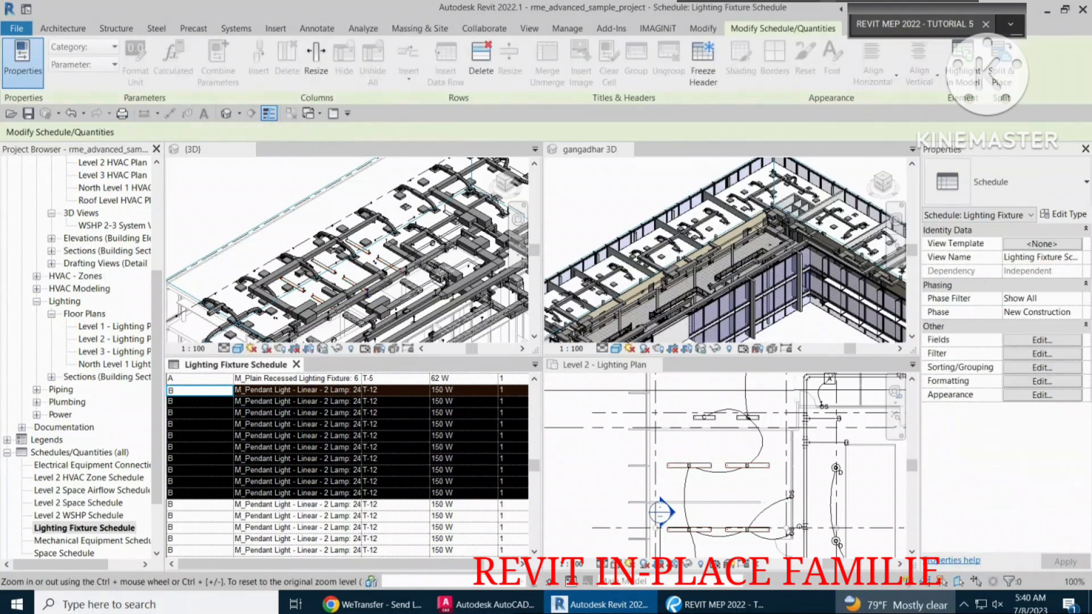
left_click(170, 390)
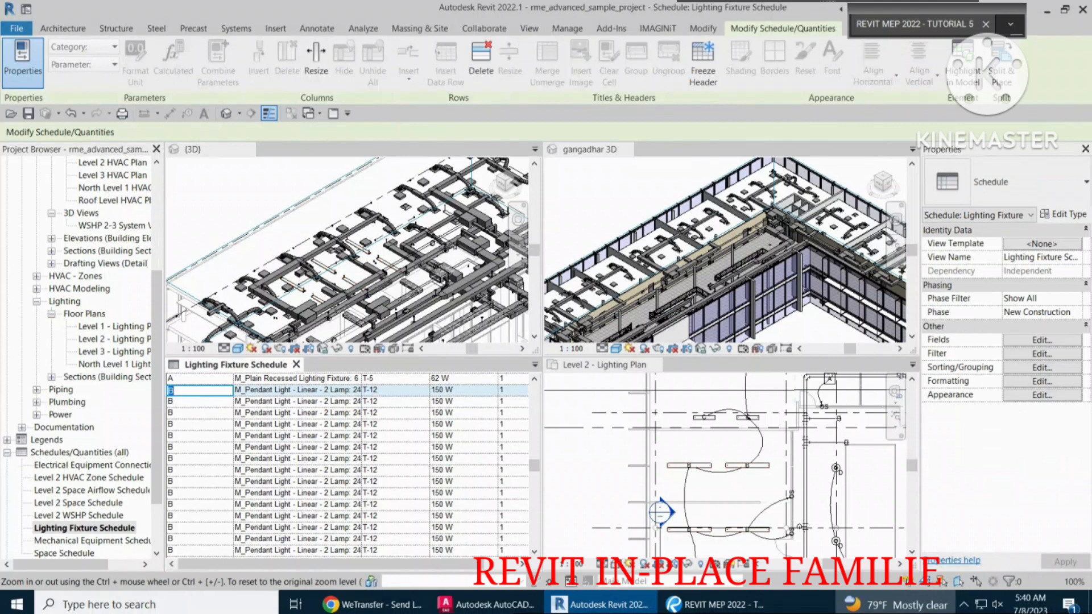
left_click(512, 481, "shift")
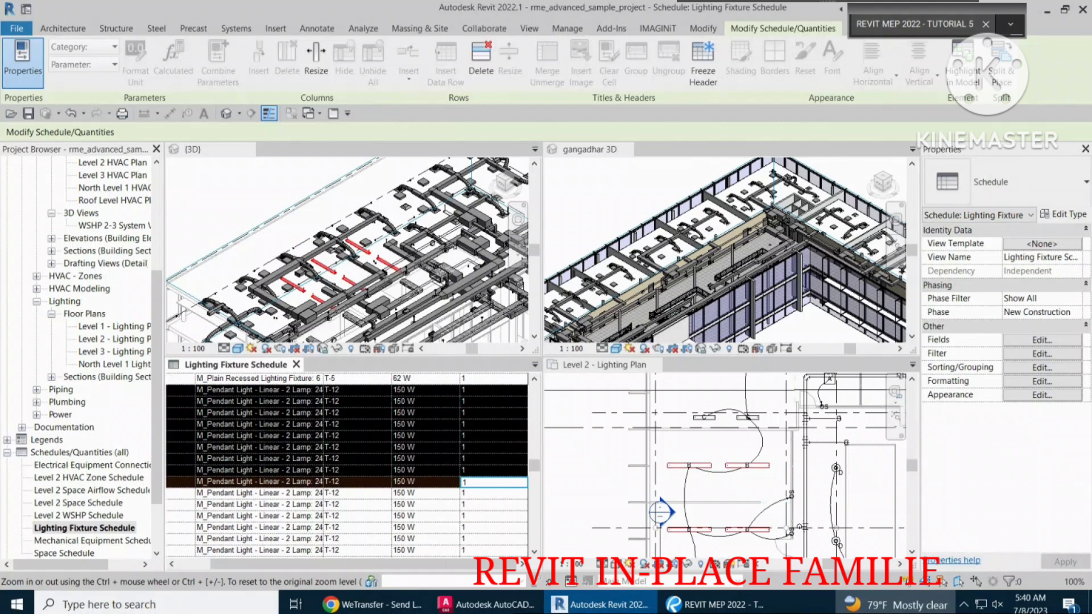
scroll(676, 446, "down", 2)
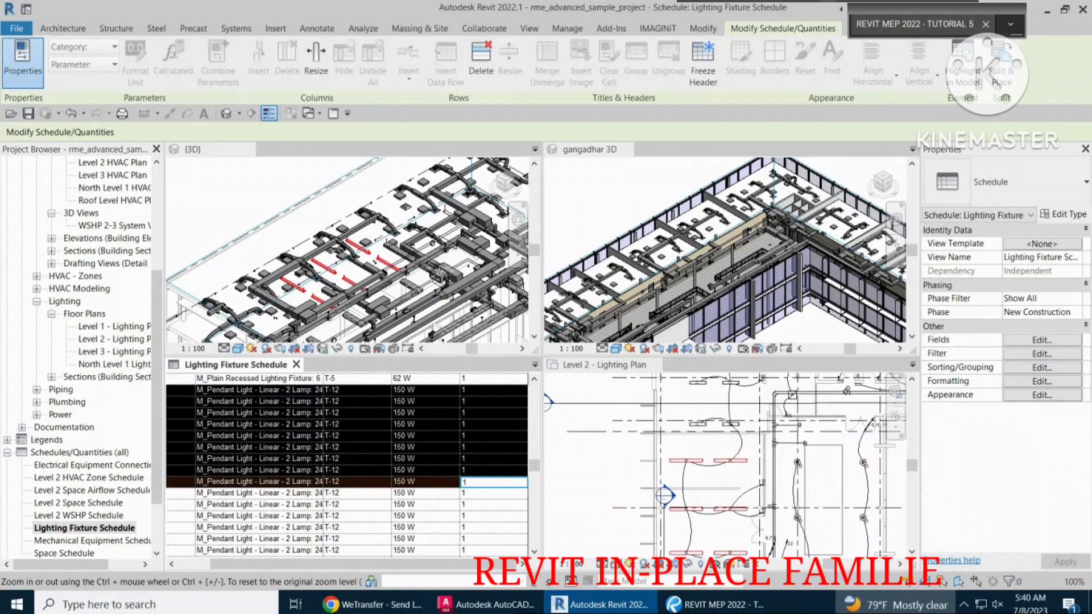
scroll(674, 446, "down", 1)
scroll(729, 545, "up", 2)
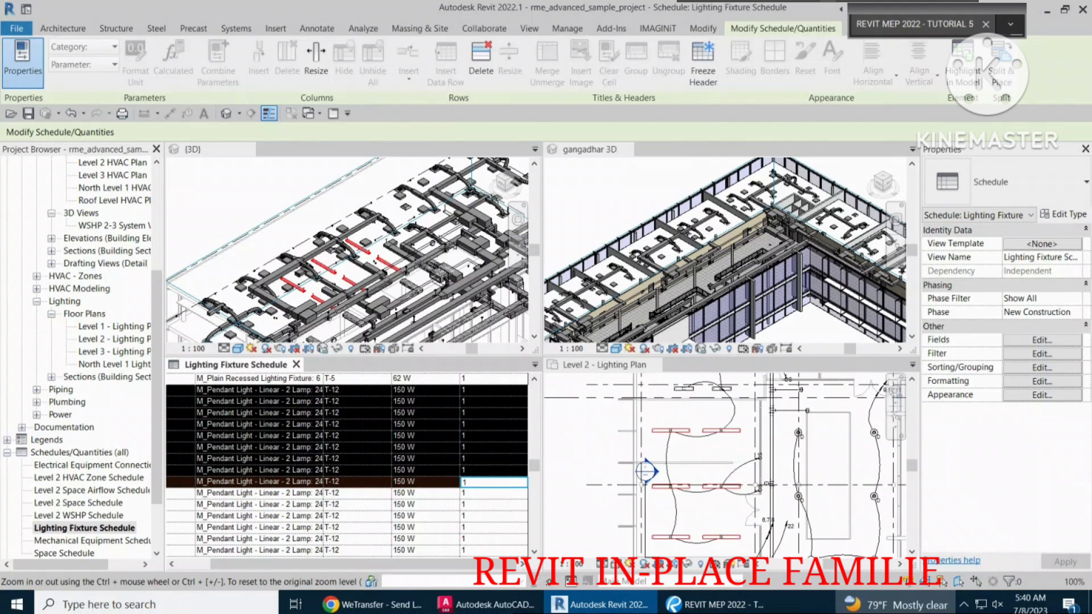